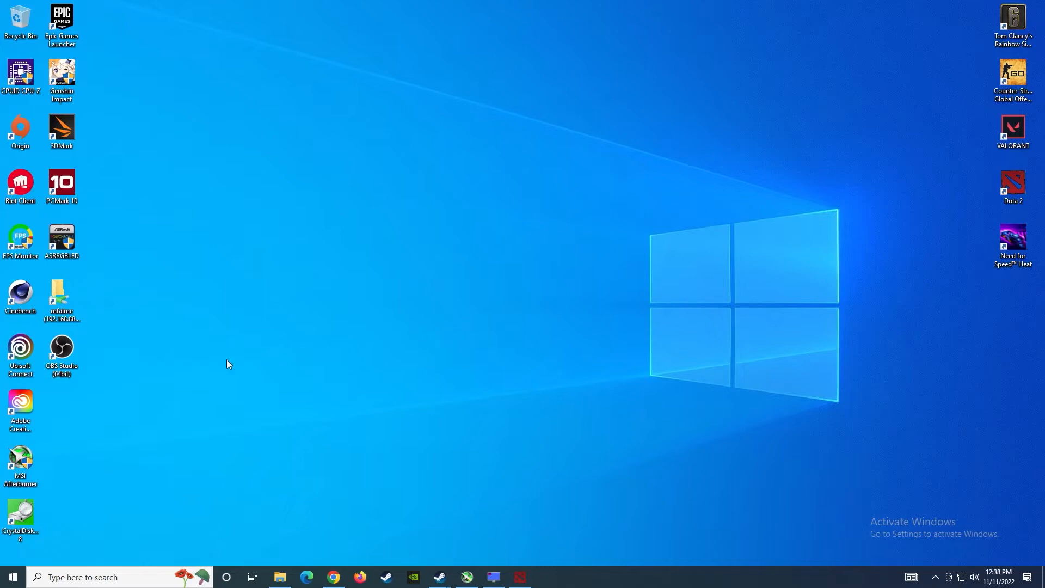
# - Launch OBS Studio from its shortcut as administrator, approving the UAC prompt
pyautogui.rightClick(44, 351)
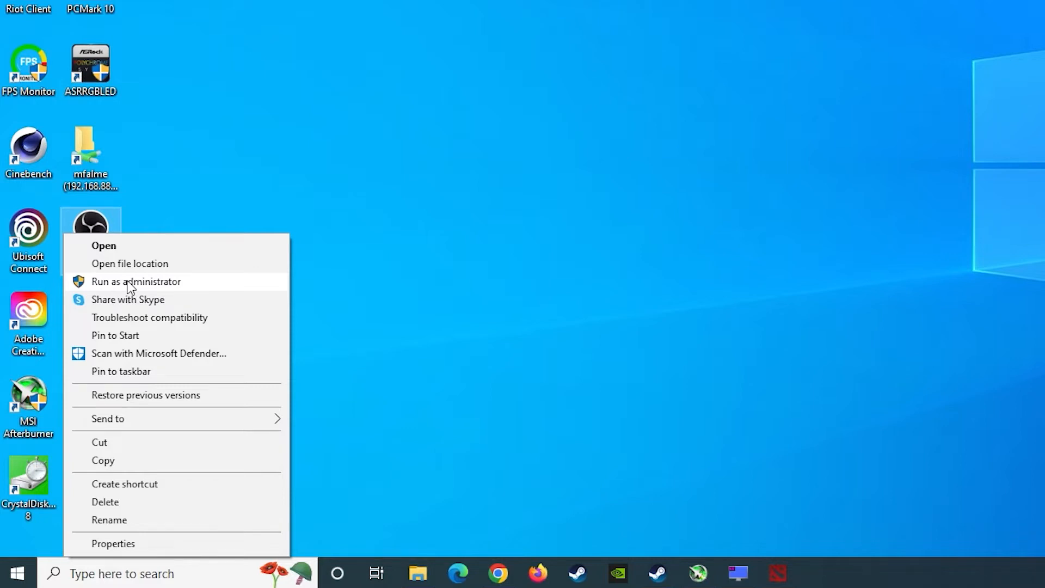
pyautogui.click(129, 283)
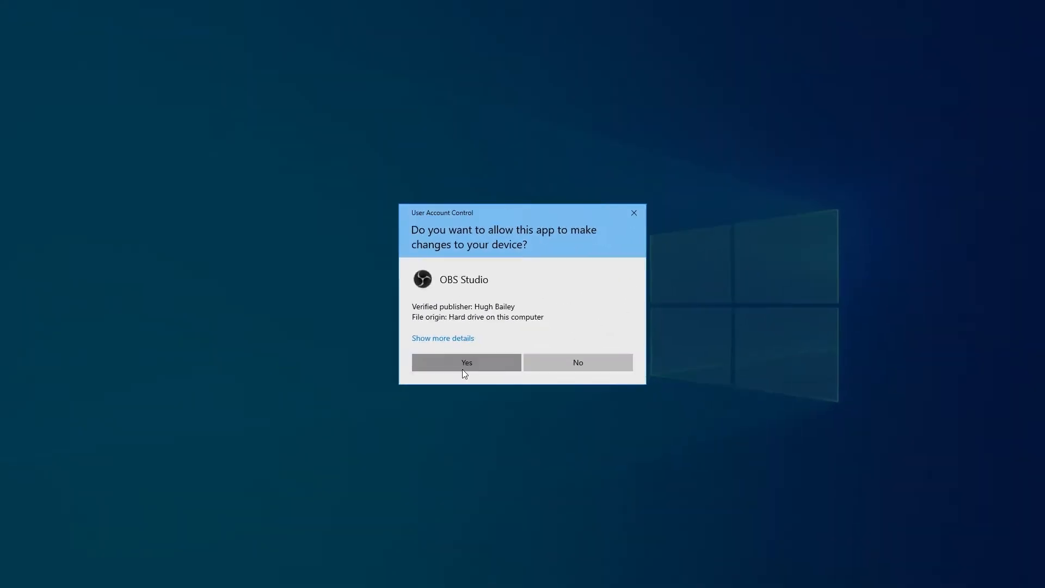
pyautogui.click(691, 260)
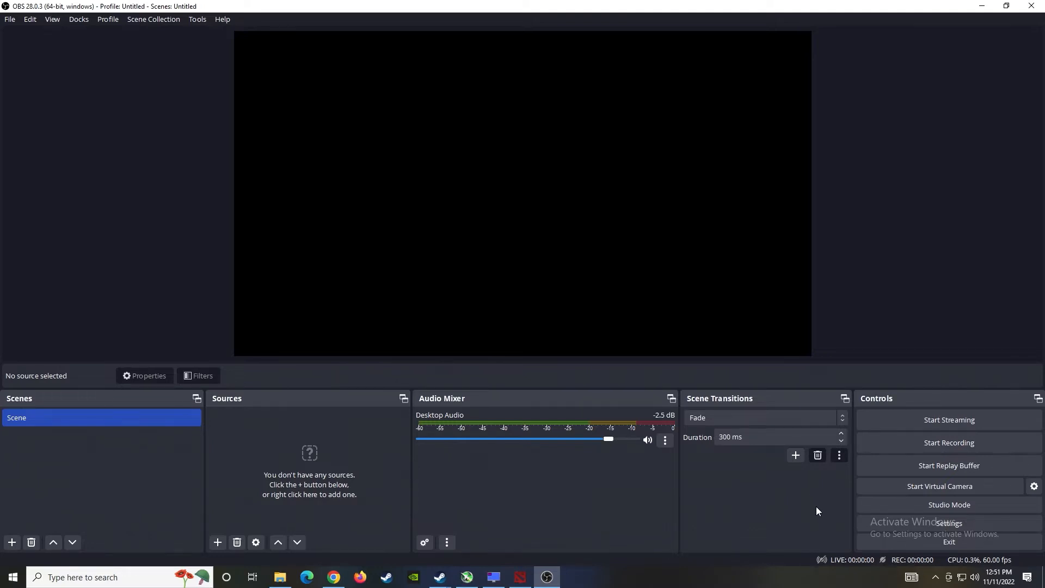
# - Bring up OBS Settings on the Video page showing 1920x1080 resolutions at 60 FPS
pyautogui.click(941, 524)
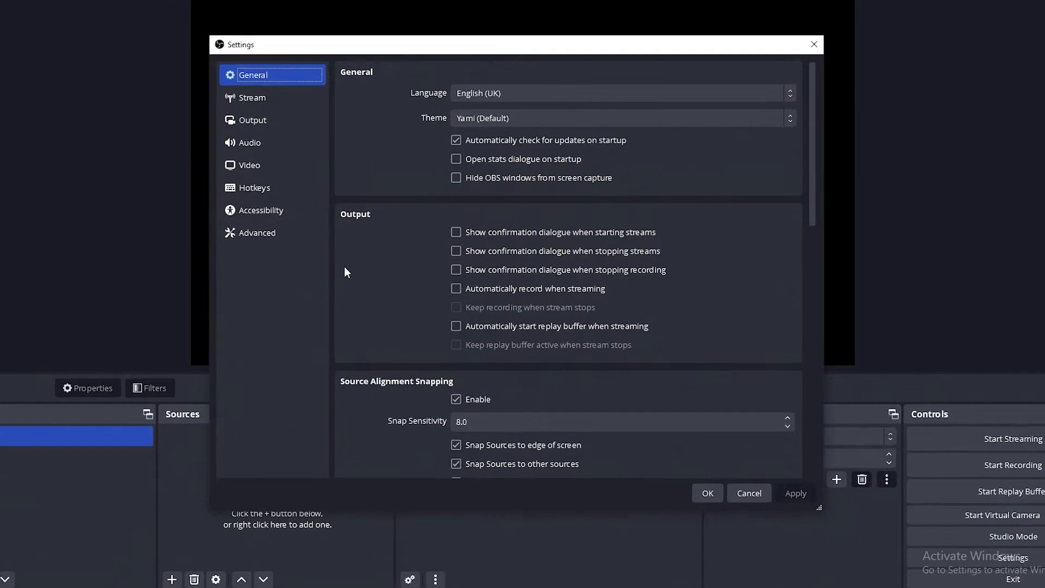
pyautogui.click(306, 181)
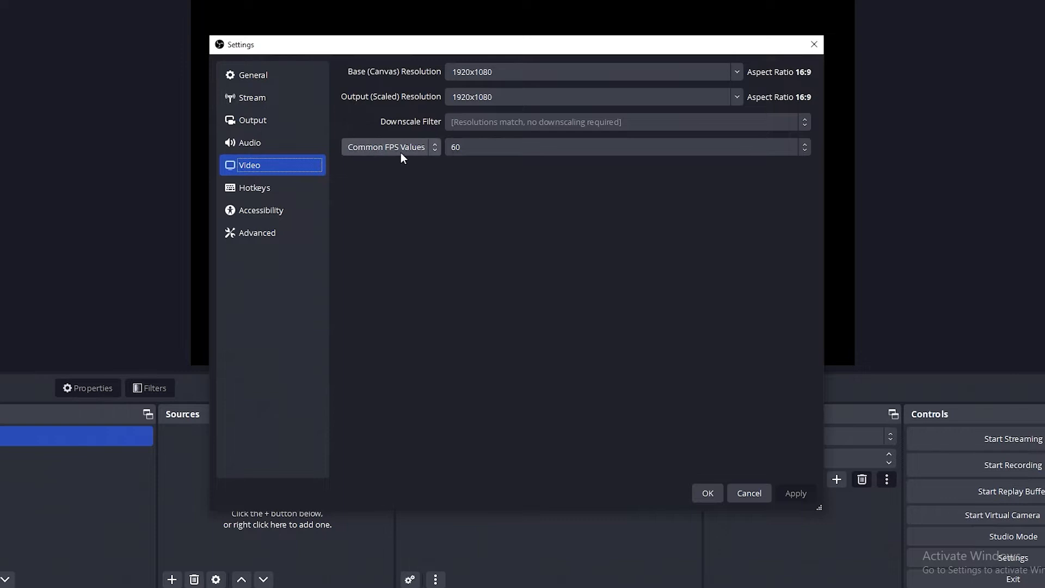
# - Leave the common FPS value at 60 and switch the FPS type to Integer FPS Value
pyautogui.click(477, 148)
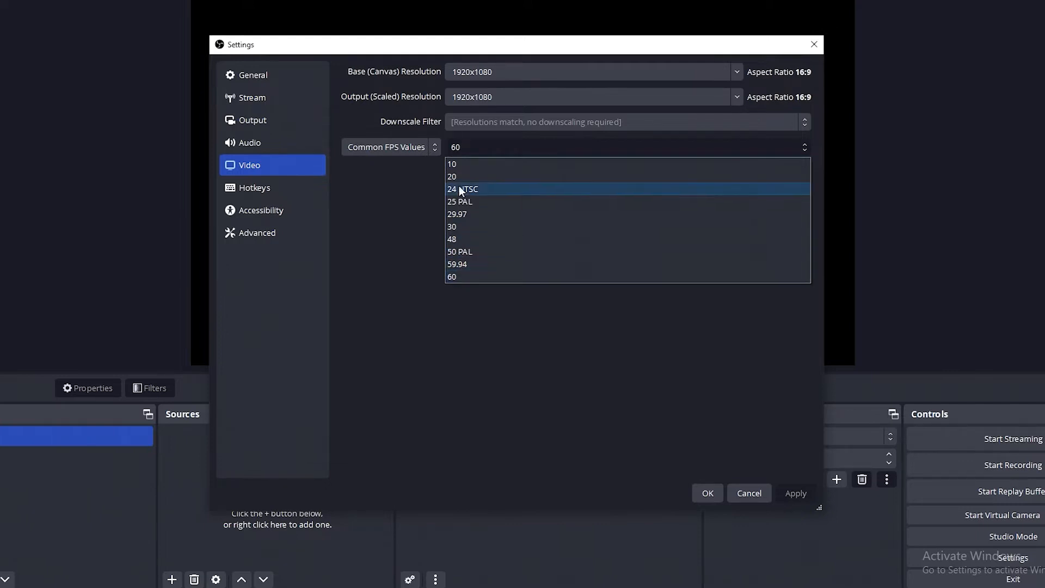
pyautogui.click(458, 148)
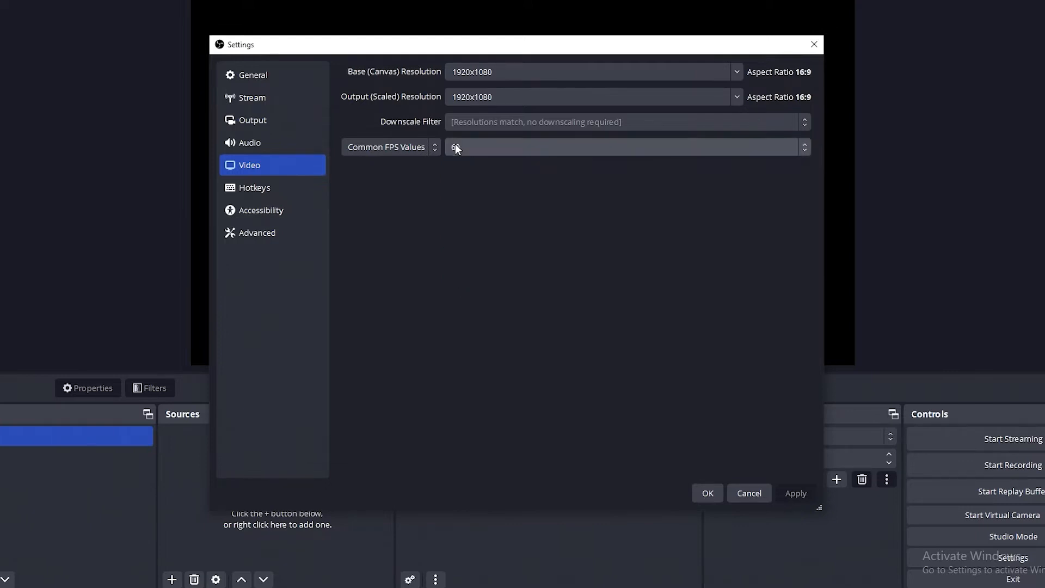
pyautogui.click(407, 150)
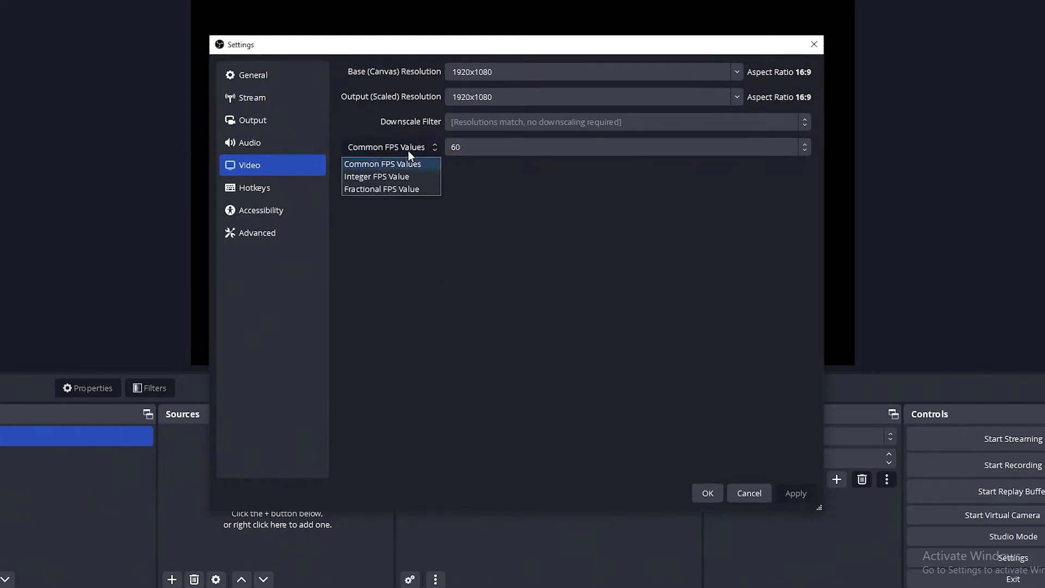
pyautogui.click(404, 180)
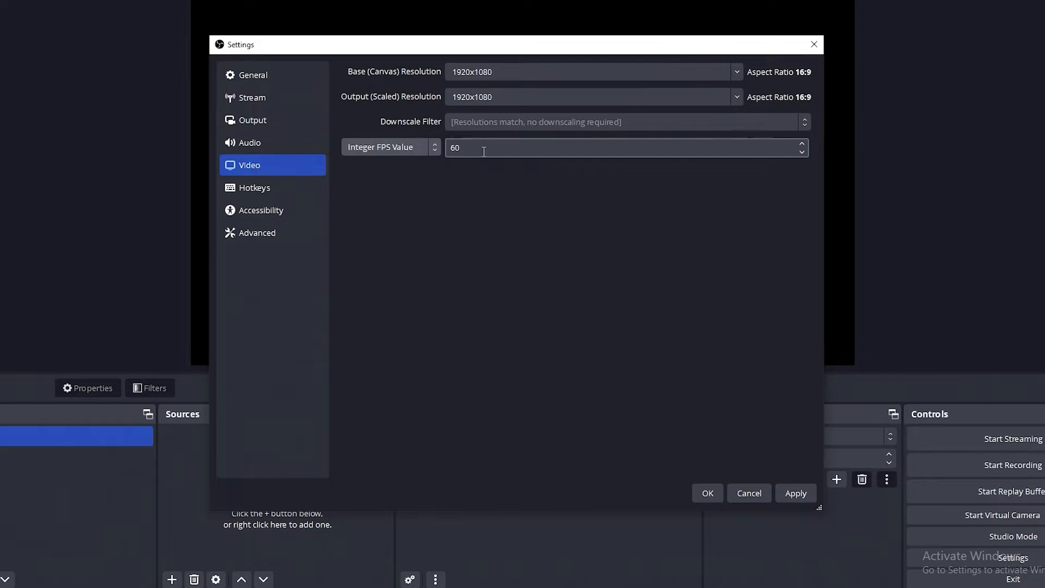
# - Enter 120 as the integer frame rate and apply it
pyautogui.press('Tab')
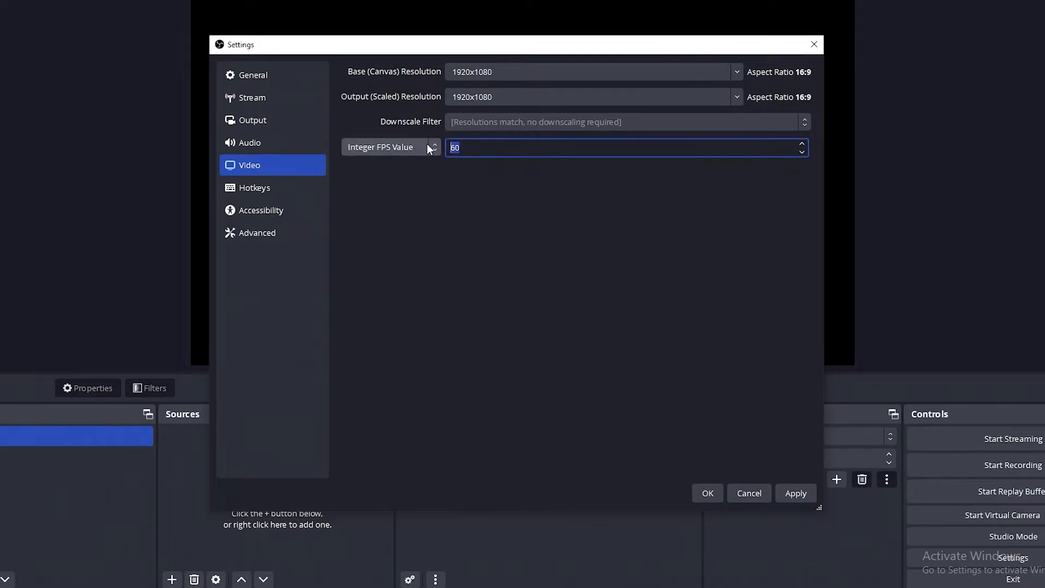
pyautogui.write('100')
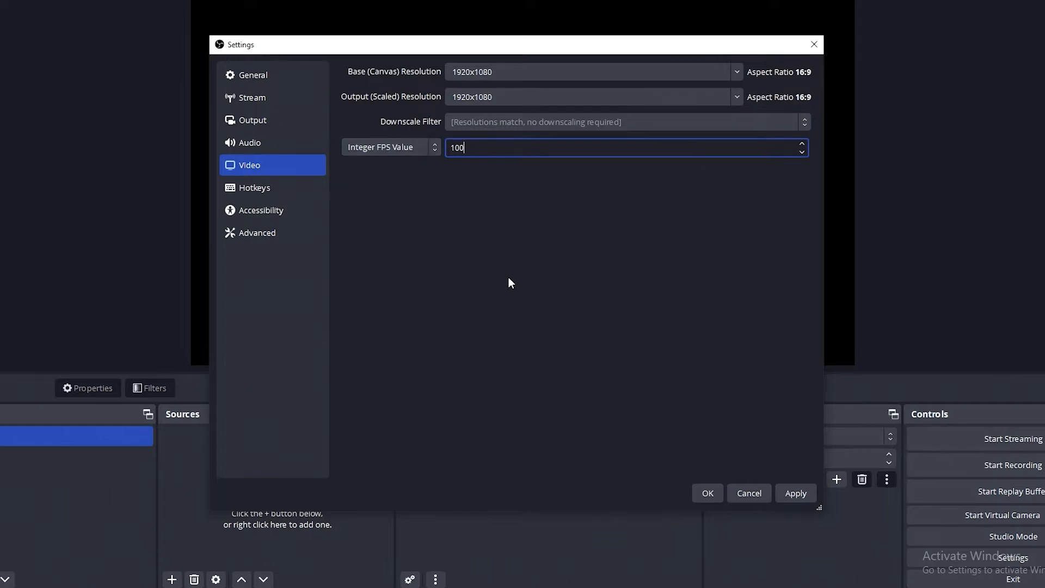
pyautogui.moveTo(480, 146); pyautogui.dragTo(376, 143)
pyautogui.write('120')
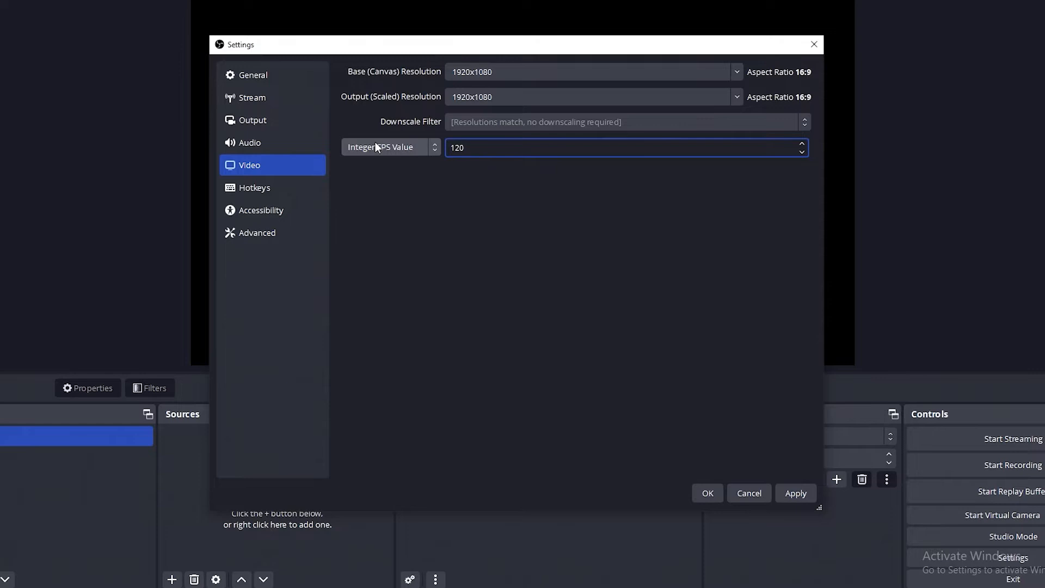
pyautogui.press('BackSpace')
pyautogui.press('BackSpace')
pyautogui.write('3')
pyautogui.press('BackSpace')
pyautogui.write('20')
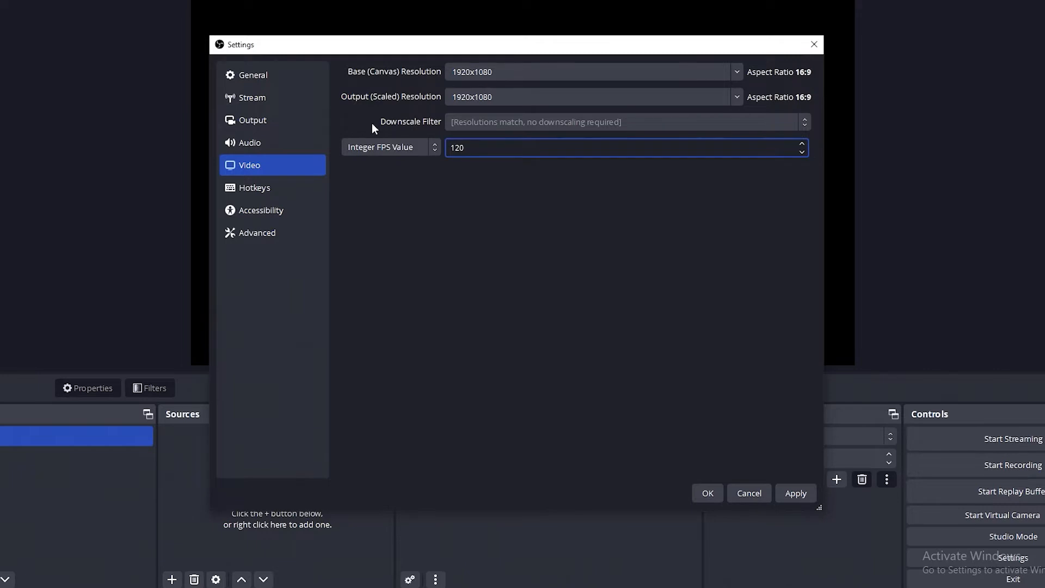
pyautogui.click(795, 494)
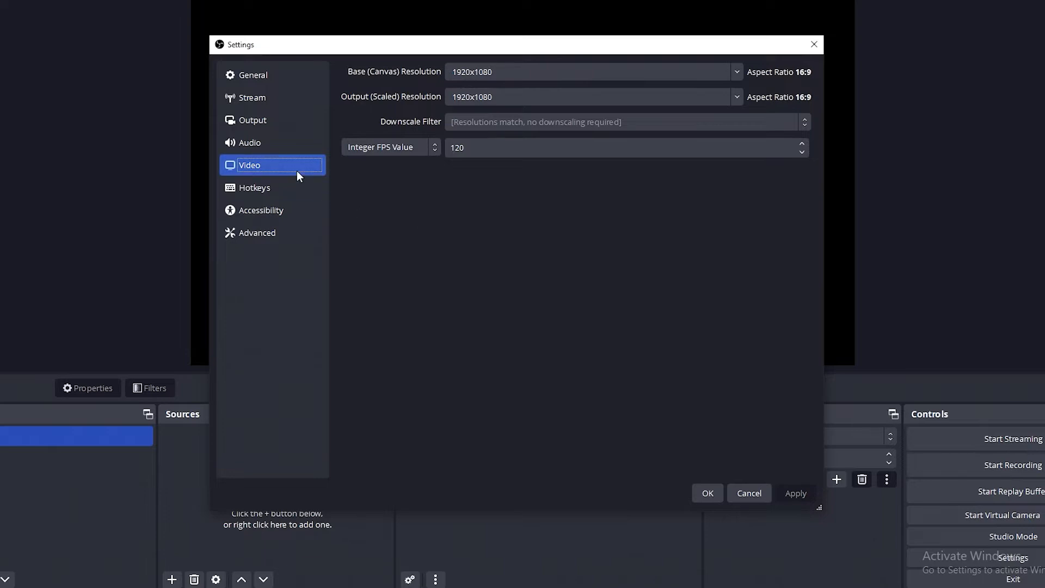
# - In Output settings, try mp4 as the recording format, then revert it to mkv
pyautogui.click(282, 127)
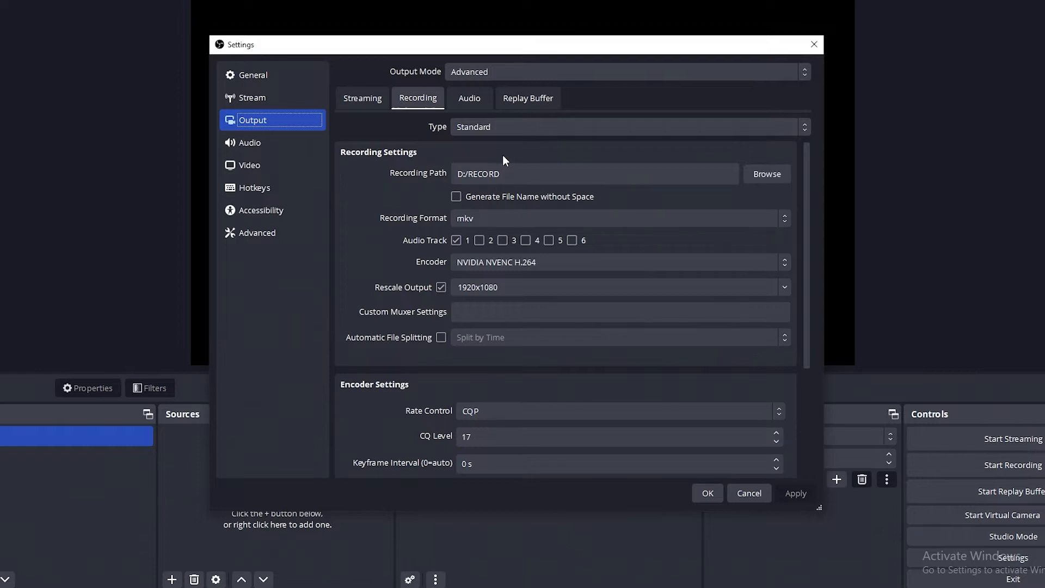
pyautogui.click(518, 218)
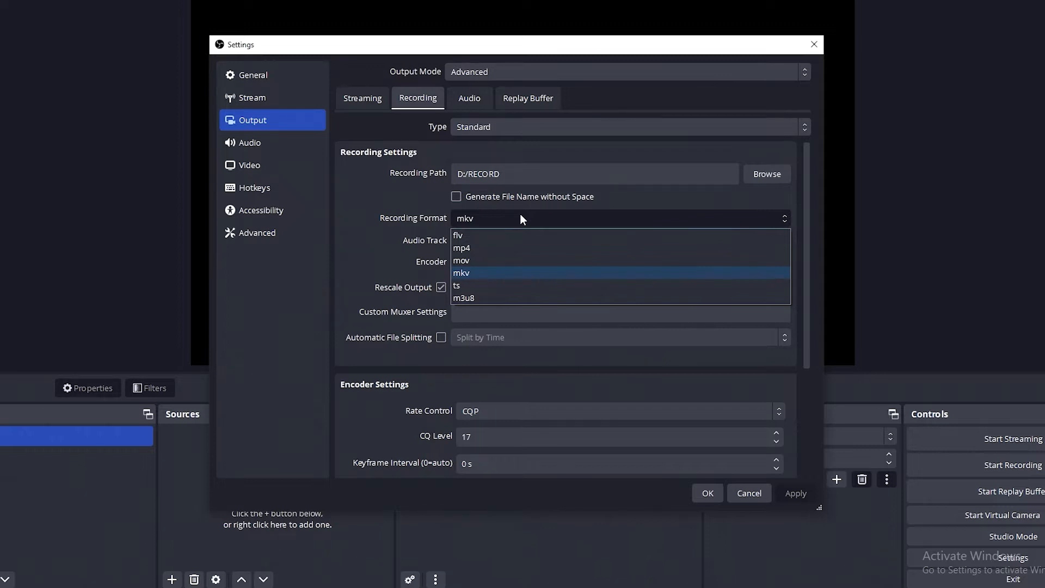
pyautogui.click(478, 248)
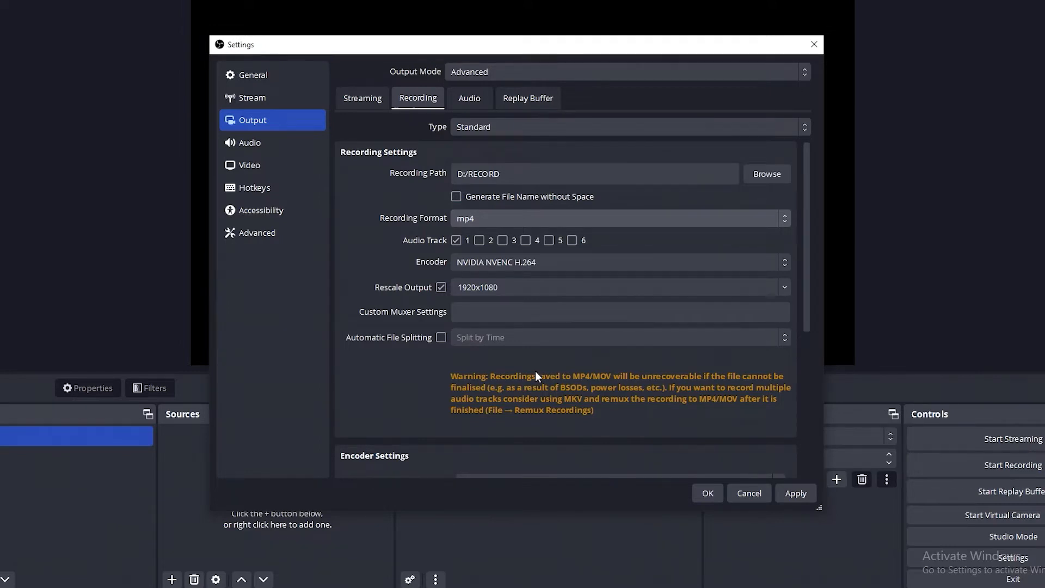
pyautogui.click(507, 221)
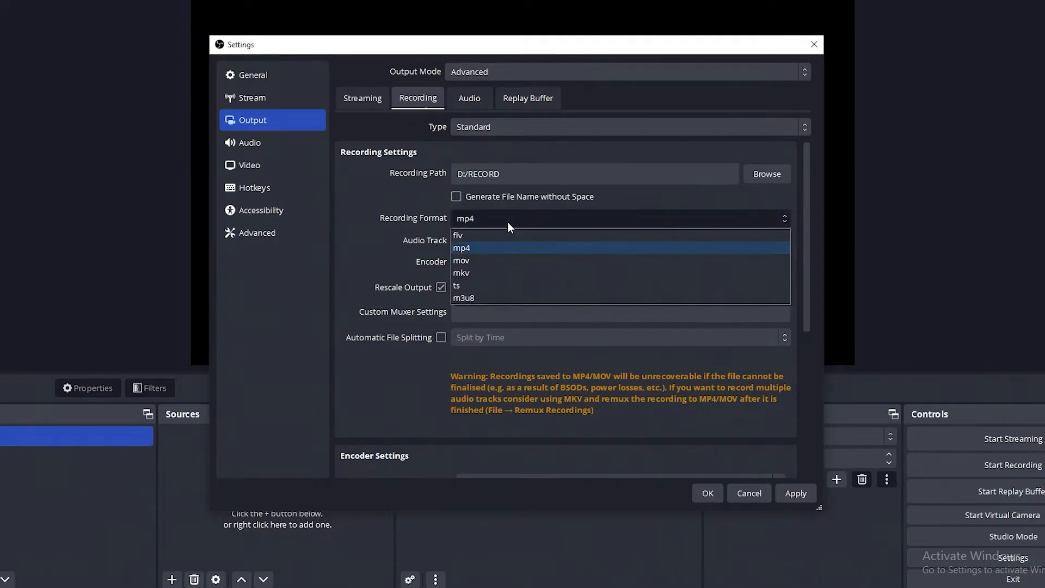
pyautogui.click(469, 276)
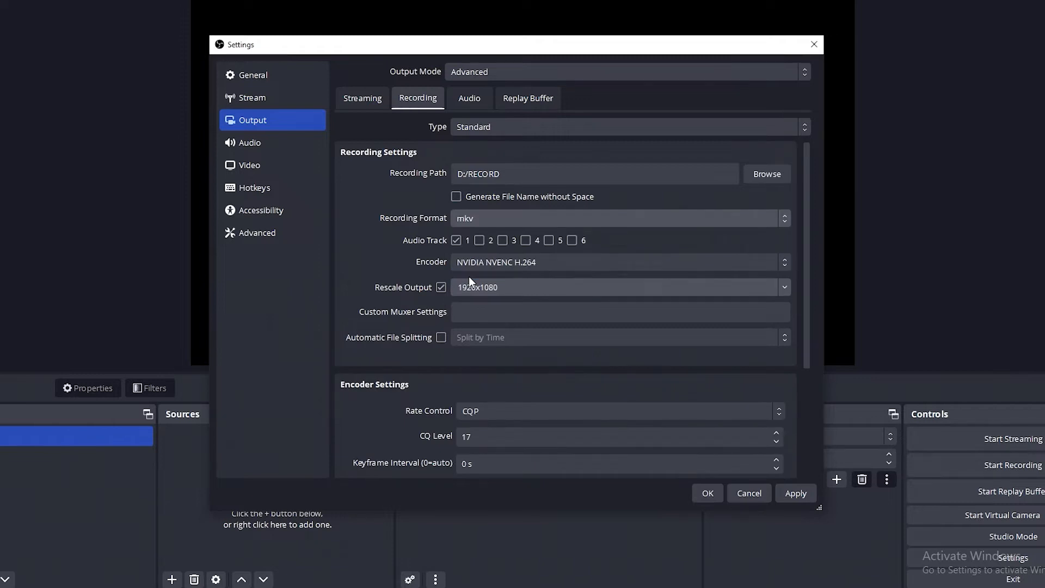
# - Keep NVIDIA NVENC H.264 as the recording encoder and turn off Rescale Output
pyautogui.click(539, 264)
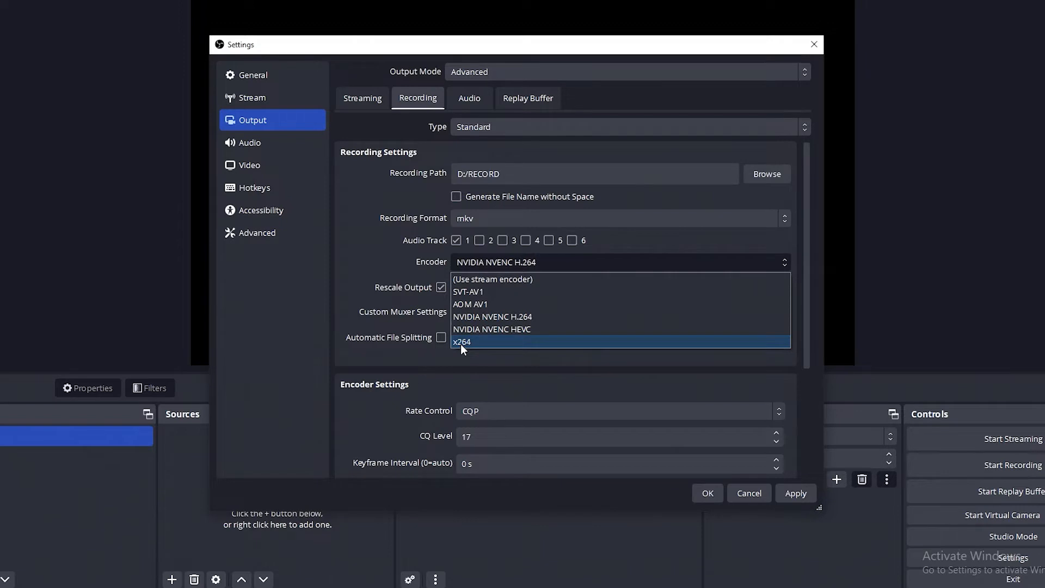
pyautogui.click(495, 319)
pyautogui.click(441, 287)
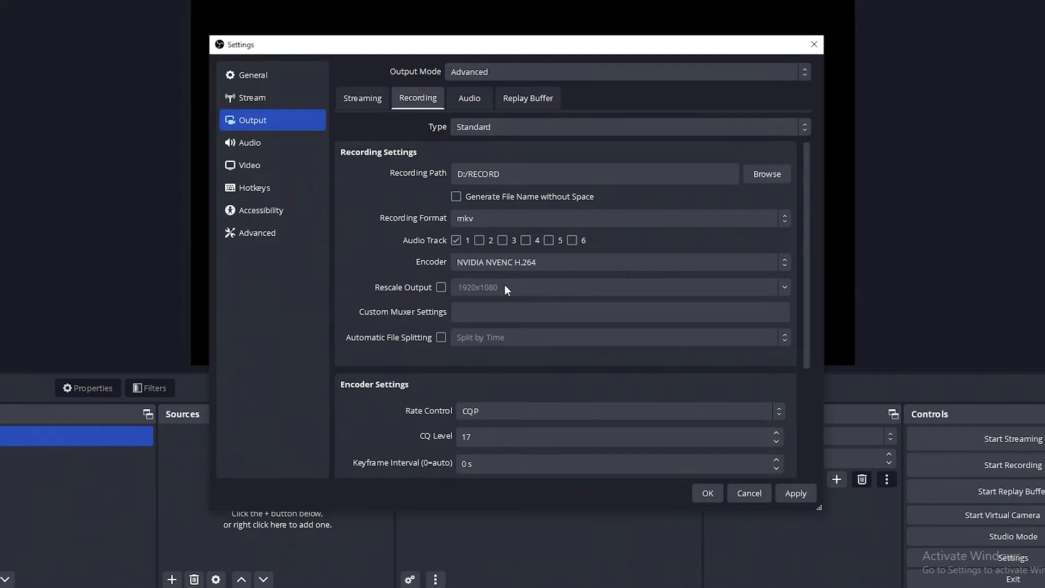
# - Try CBR and VBR rate control, return to CQP, and bring up the CQP article
pyautogui.scroll(-1, 481, 370)
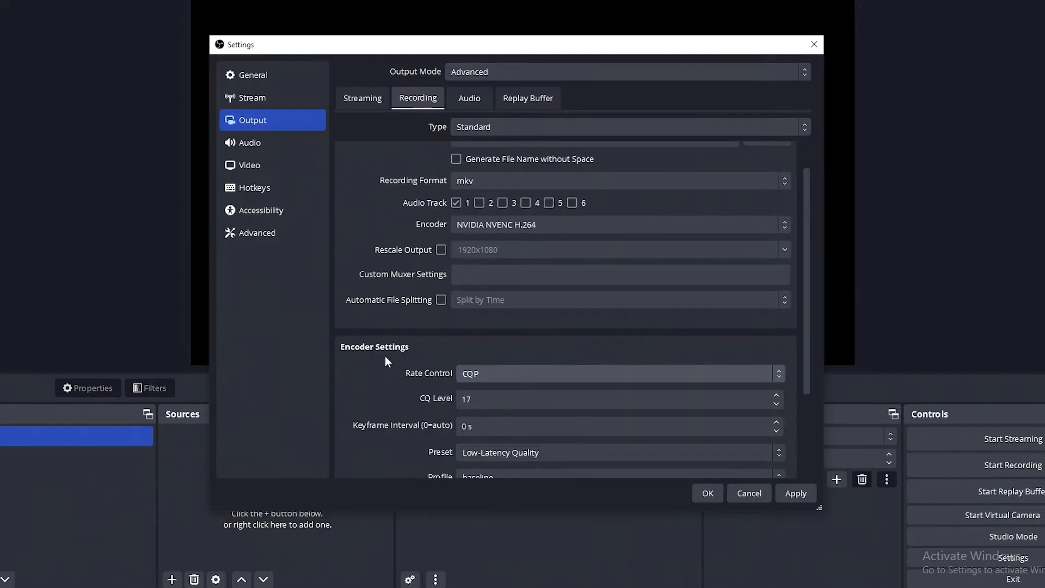
pyautogui.click(520, 372)
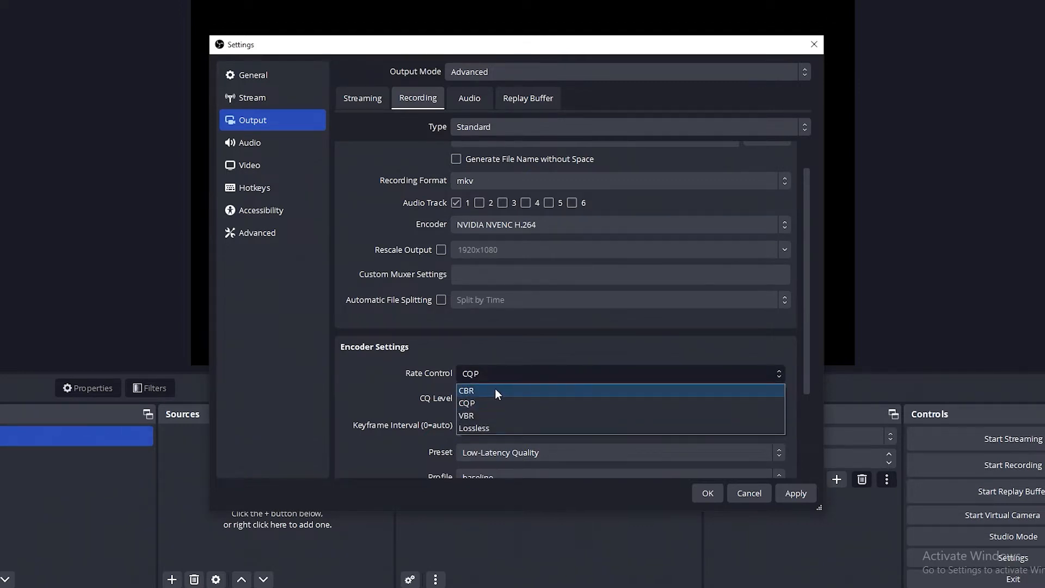
pyautogui.click(495, 390)
pyautogui.click(520, 372)
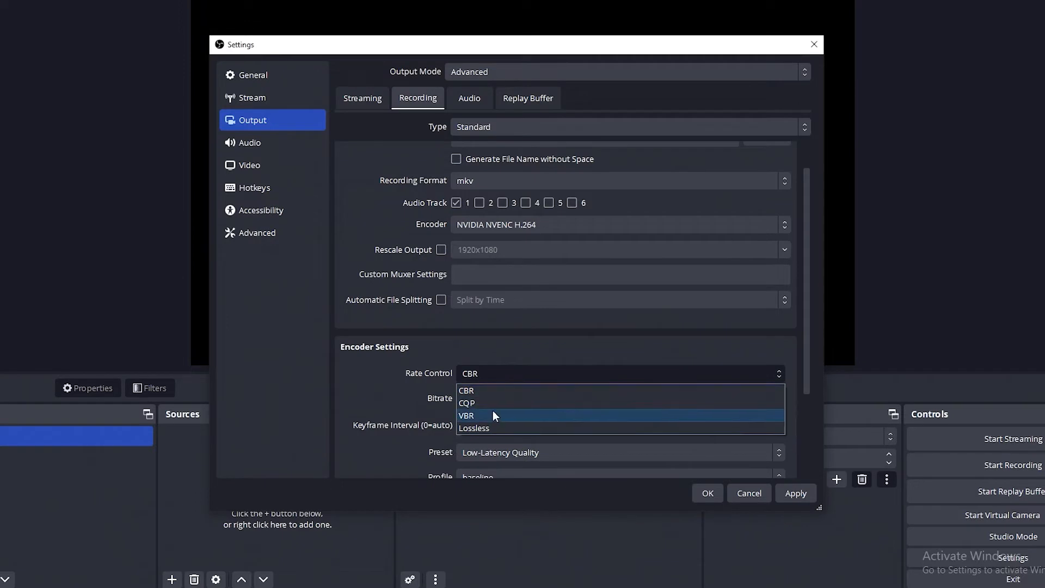
pyautogui.click(495, 415)
pyautogui.click(505, 375)
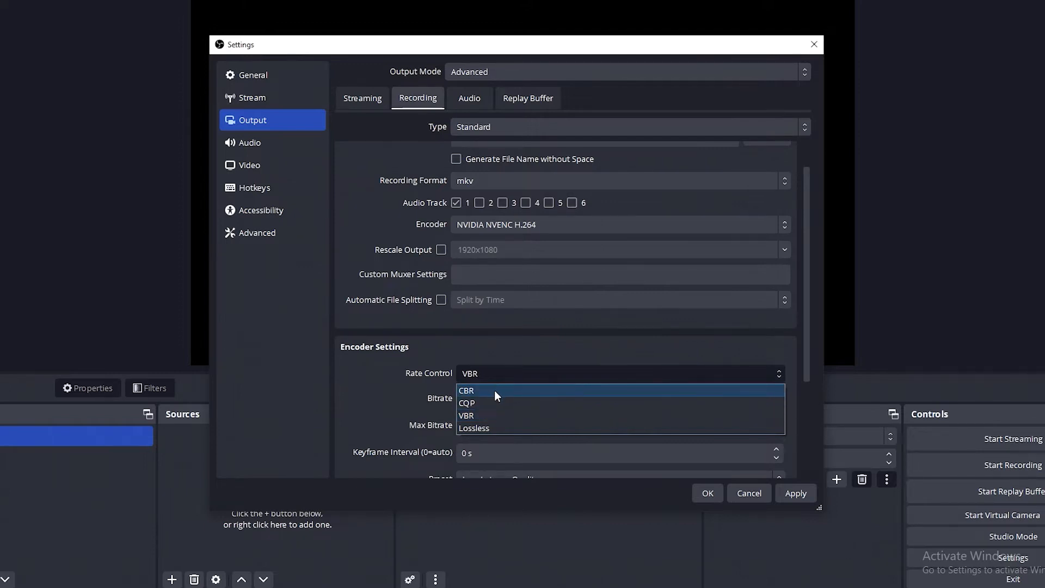
pyautogui.click(467, 404)
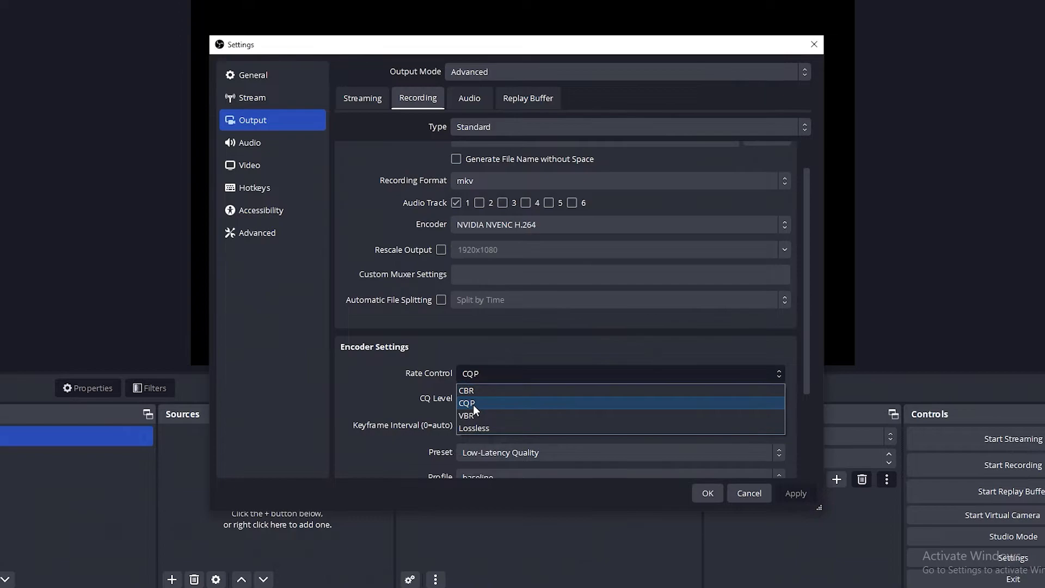
pyautogui.hotkey('alt', 'Tab')
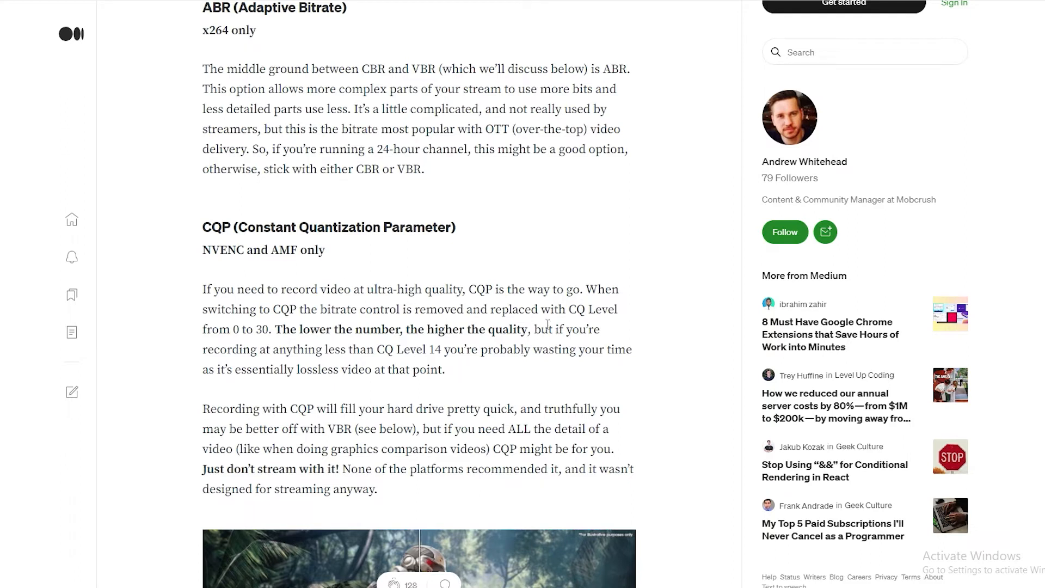
# - Highlight the article sentence stating that a lower CQ number means higher quality
pyautogui.moveTo(280, 336); pyautogui.dragTo(529, 334)
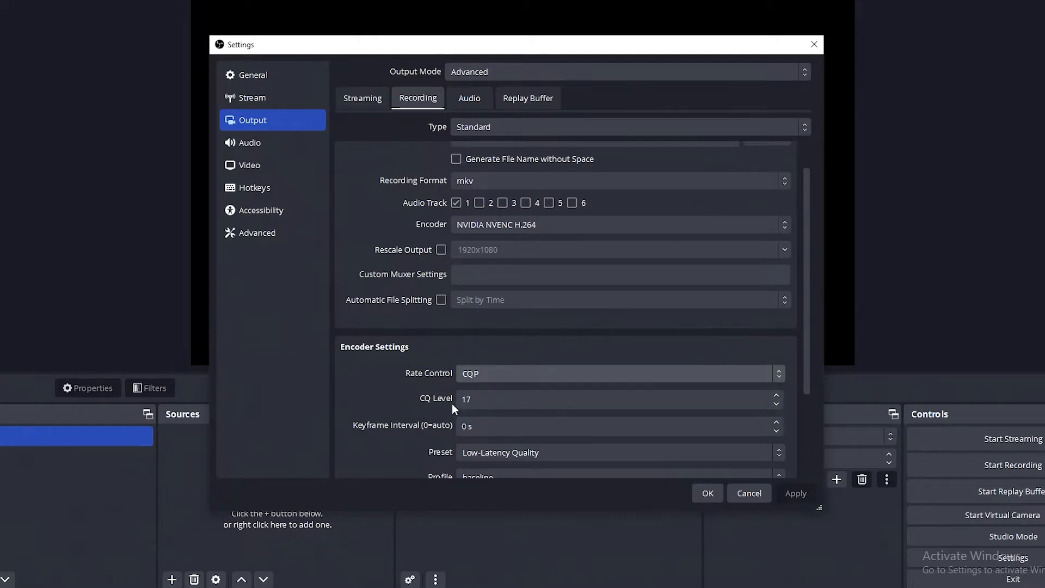
# - Replace the CQ Level of 25 with 17, after trying 11 and 24
pyautogui.click(544, 402)
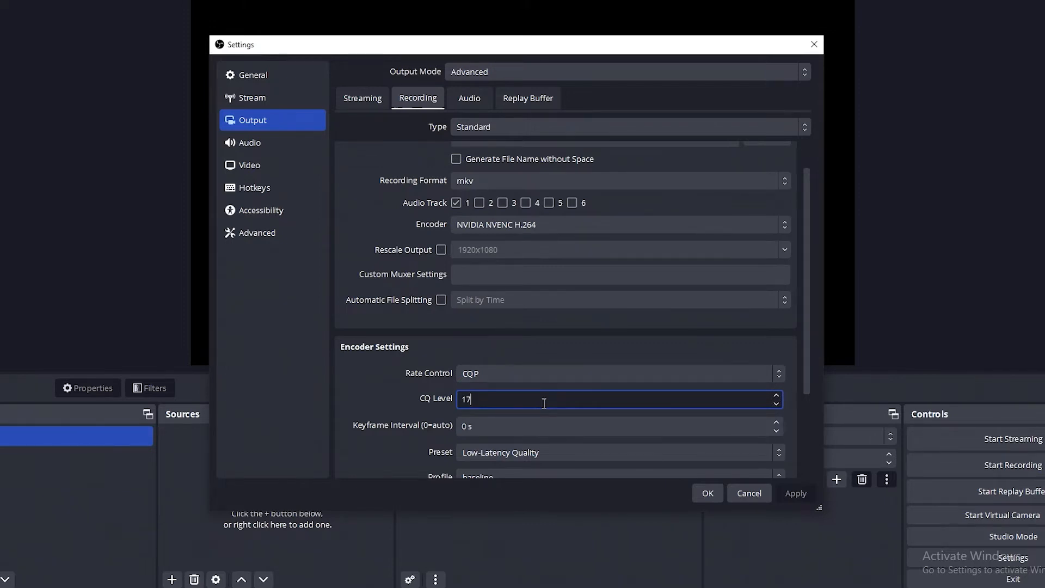
pyautogui.press('BackSpace')
pyautogui.press('BackSpace')
pyautogui.write('25')
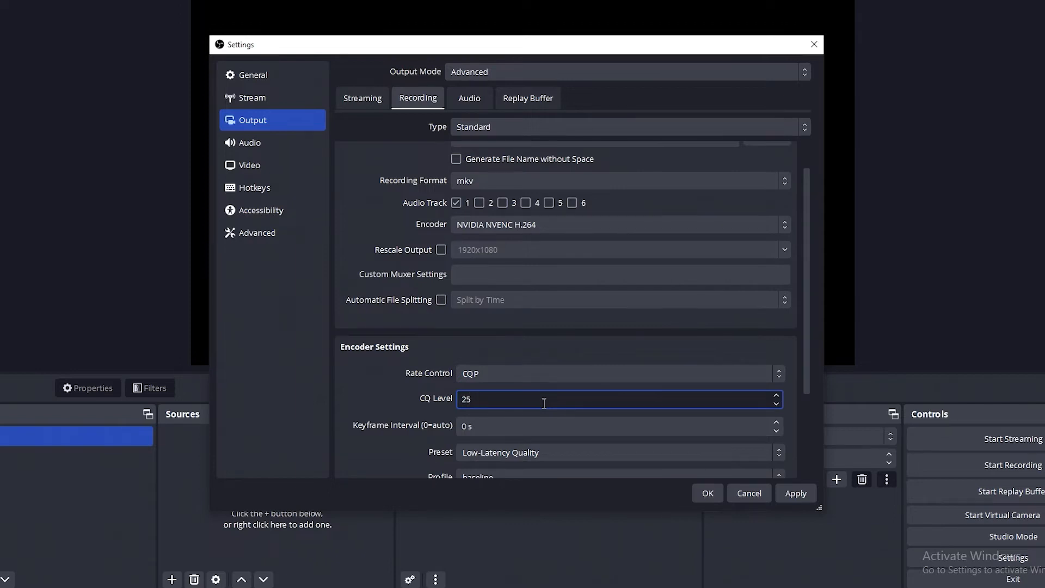
pyautogui.press('BackSpace')
pyautogui.press('BackSpace')
pyautogui.write('11')
pyautogui.press('BackSpace')
pyautogui.write('7')
pyautogui.press('BackSpace')
pyautogui.press('BackSpace')
pyautogui.write('24')
pyautogui.press('BackSpace')
pyautogui.press('BackSpace')
pyautogui.write('17')
pyautogui.click(461, 343)
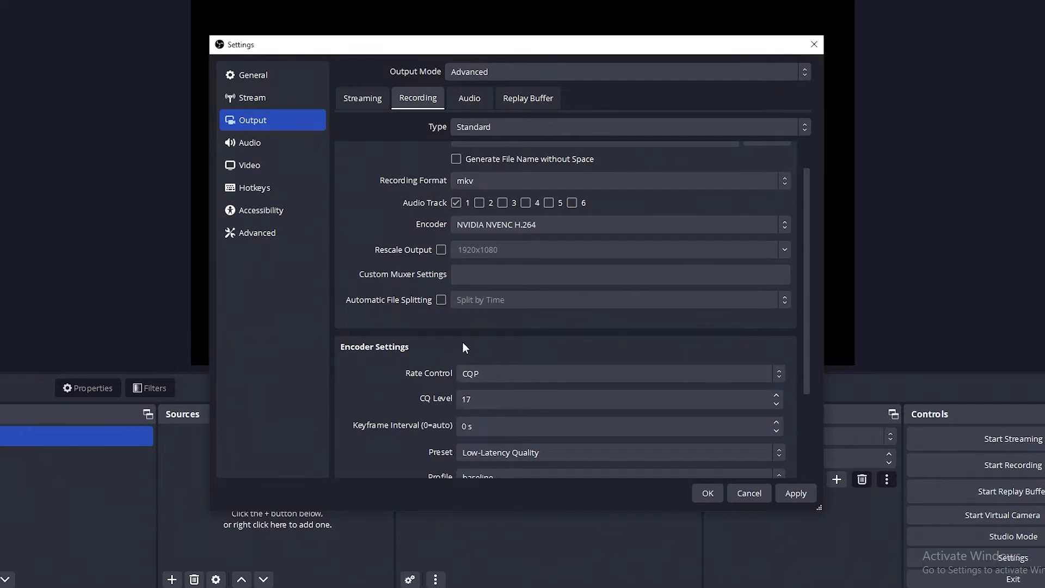
pyautogui.scroll(-1, 462, 344)
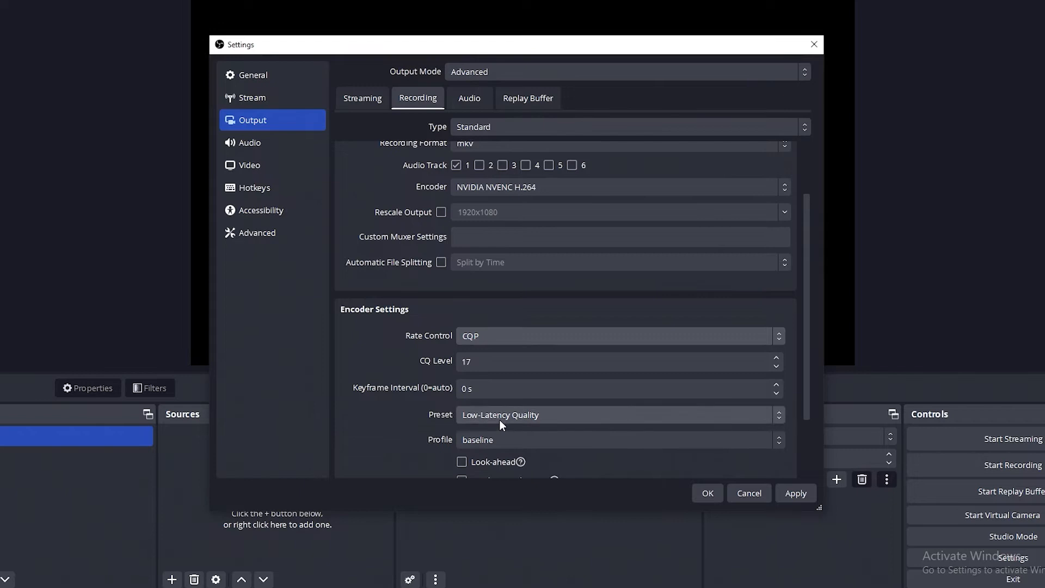
pyautogui.click(519, 417)
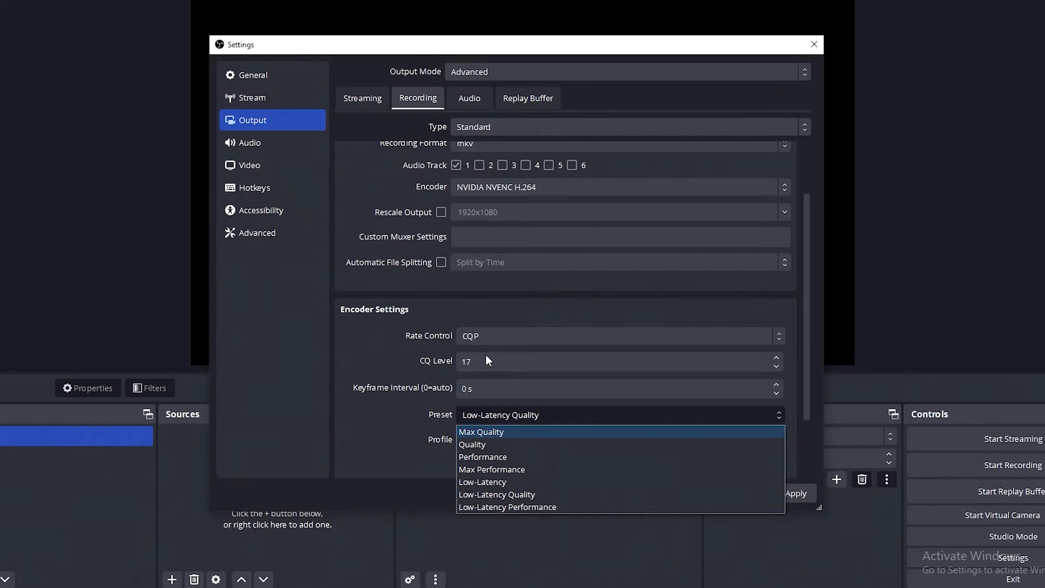
pyautogui.click(501, 499)
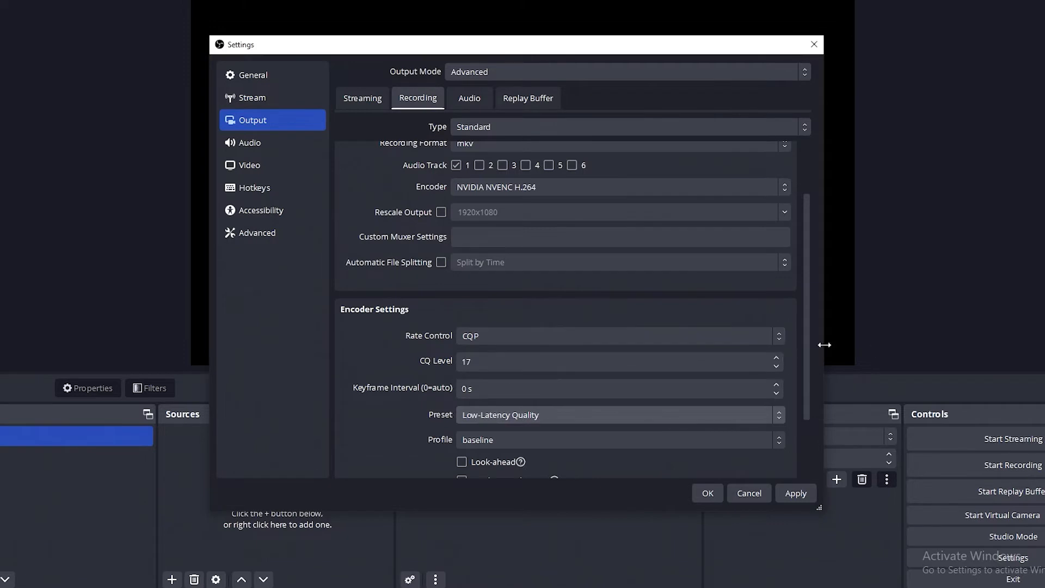
# - Leave the recording encoder profile set to baseline
pyautogui.moveTo(808, 301); pyautogui.dragTo(808, 386)
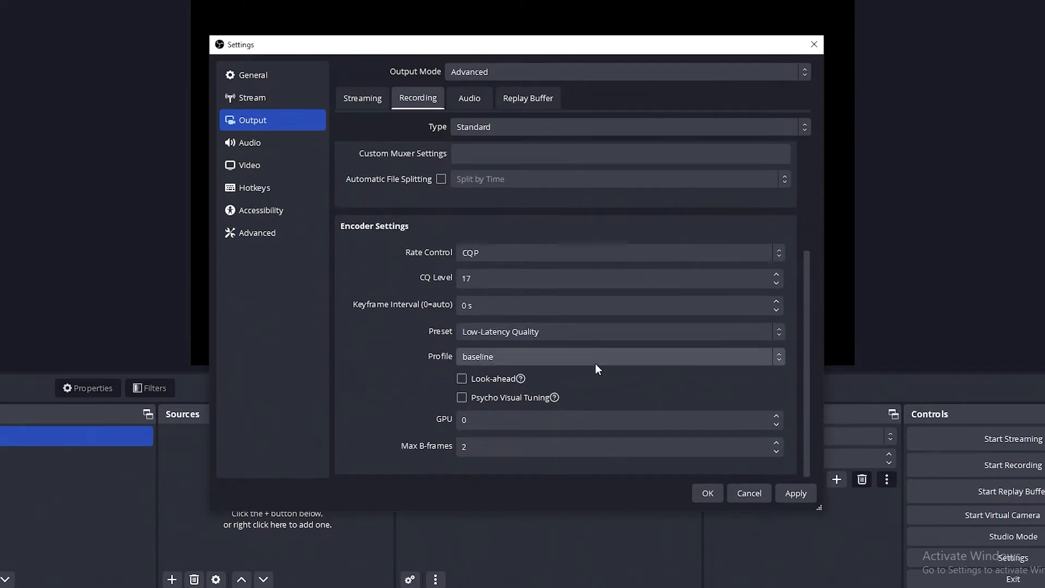
pyautogui.click(502, 356)
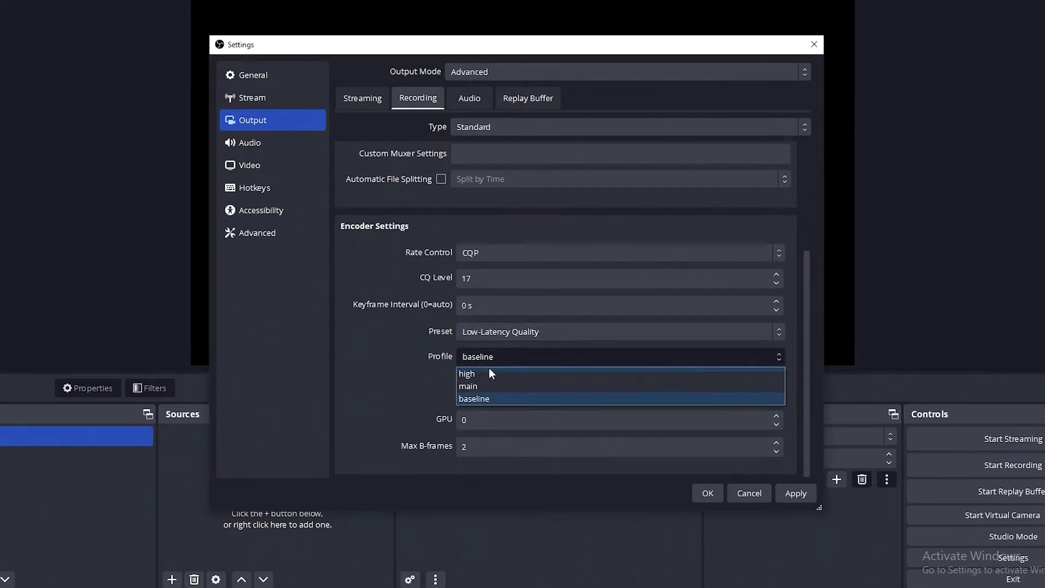
pyautogui.click(487, 399)
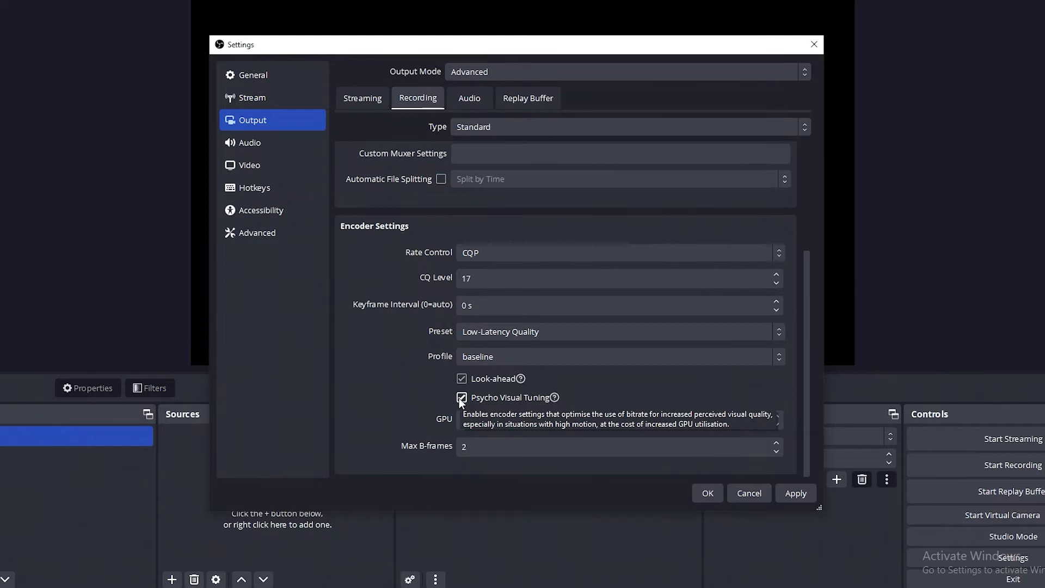
# - Untick Look-ahead and Psycho Visual Tuning in the recording encoder settings
pyautogui.click(462, 378)
pyautogui.click(462, 398)
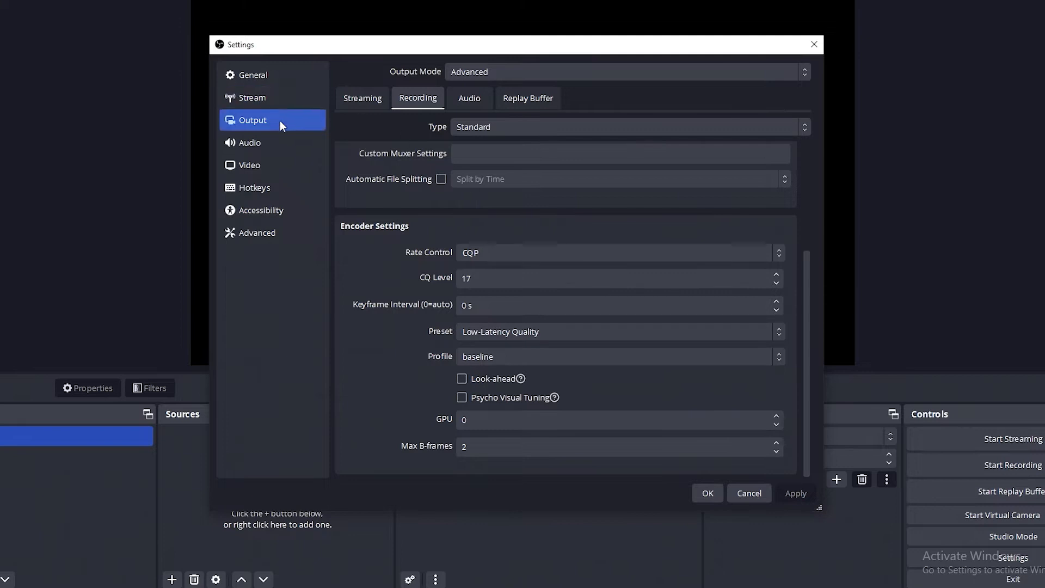
# - Open the Advanced settings page and check that Process Priority is set to High
pyautogui.click(270, 239)
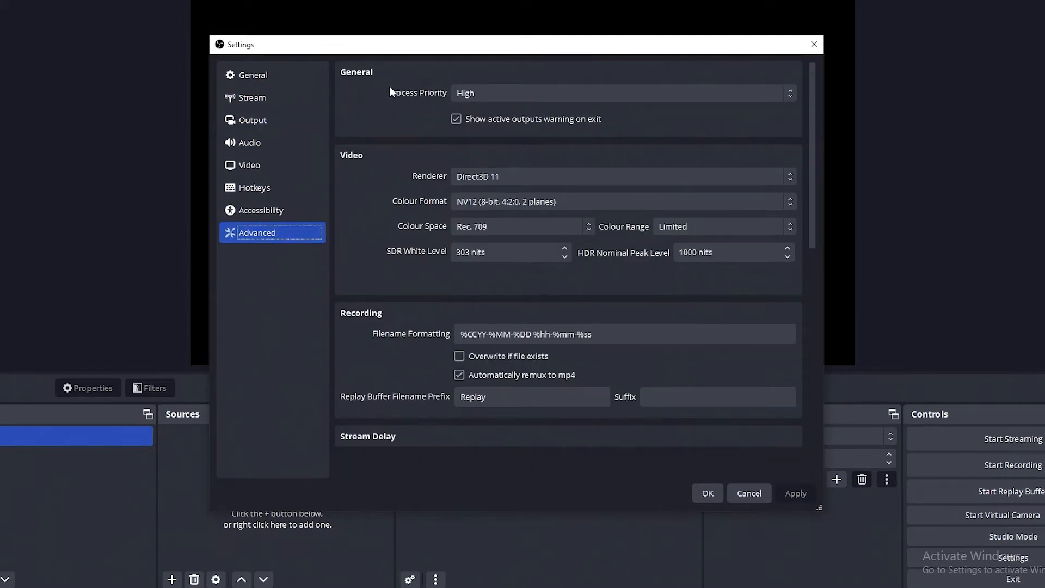
pyautogui.click(532, 96)
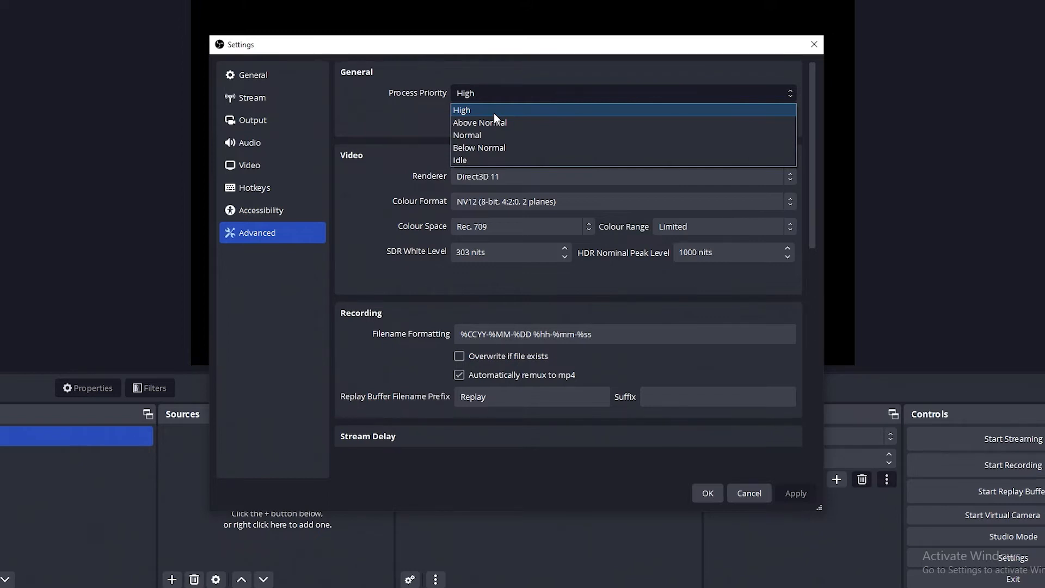
# - Keep Process Priority at High with automatic remux to mp4 enabled, and save the settings
pyautogui.click(495, 112)
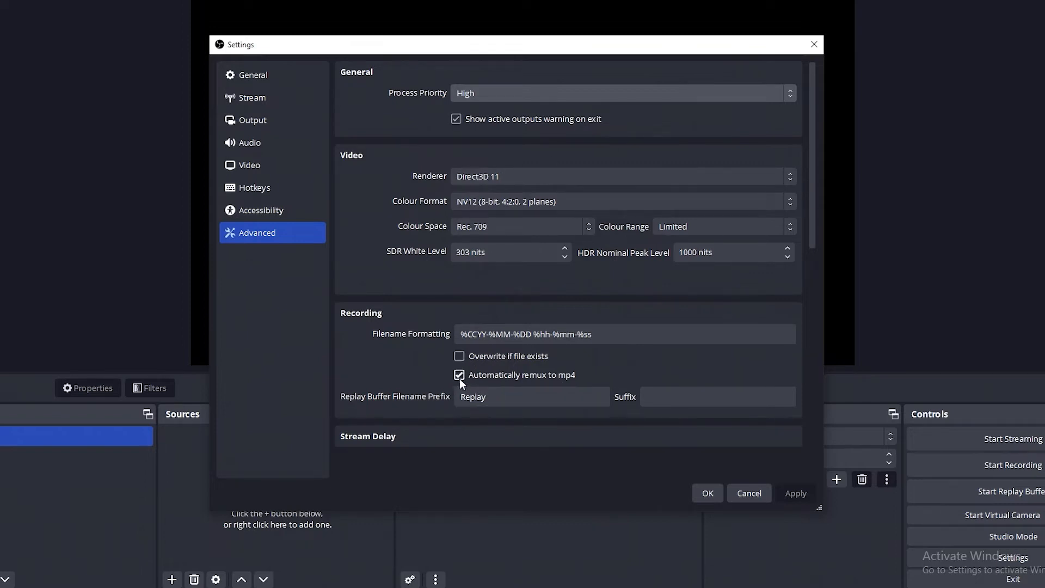
pyautogui.click(708, 493)
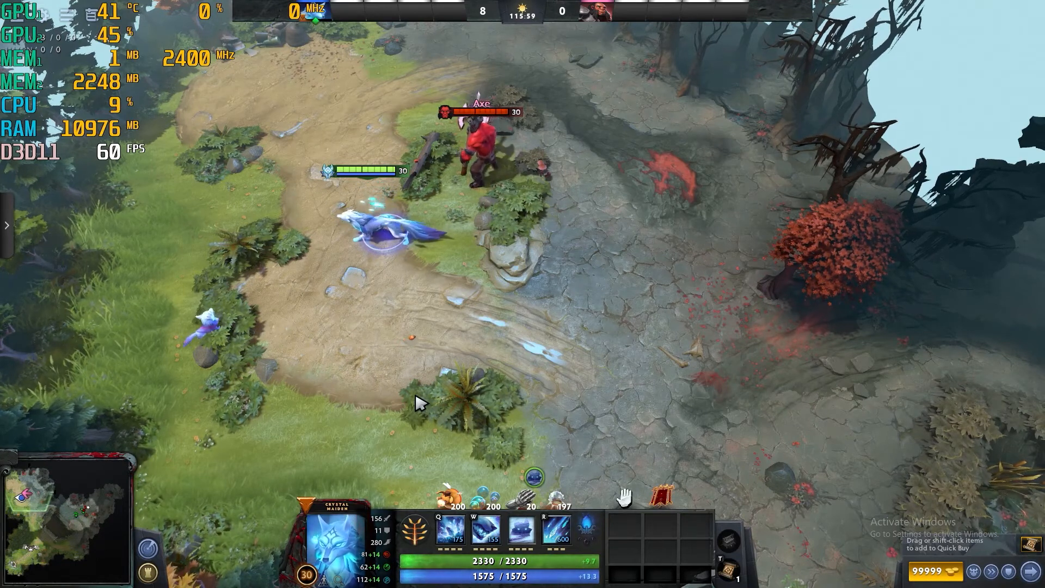
# - Raise Dota 2's maximum frames per second from 60 to 120 in the VIDEO settings
pyautogui.click(43, 21)
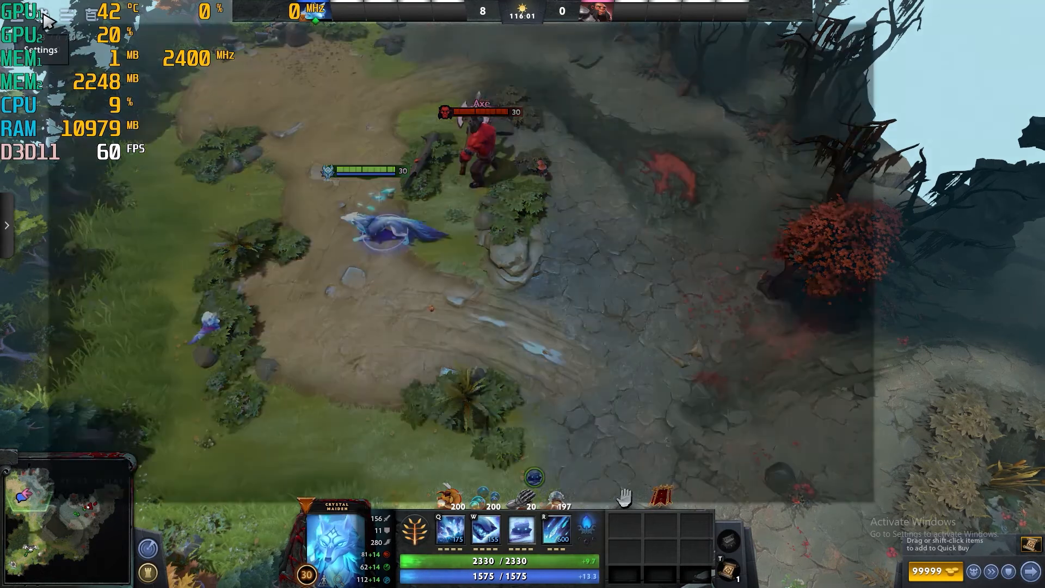
pyautogui.click(400, 55)
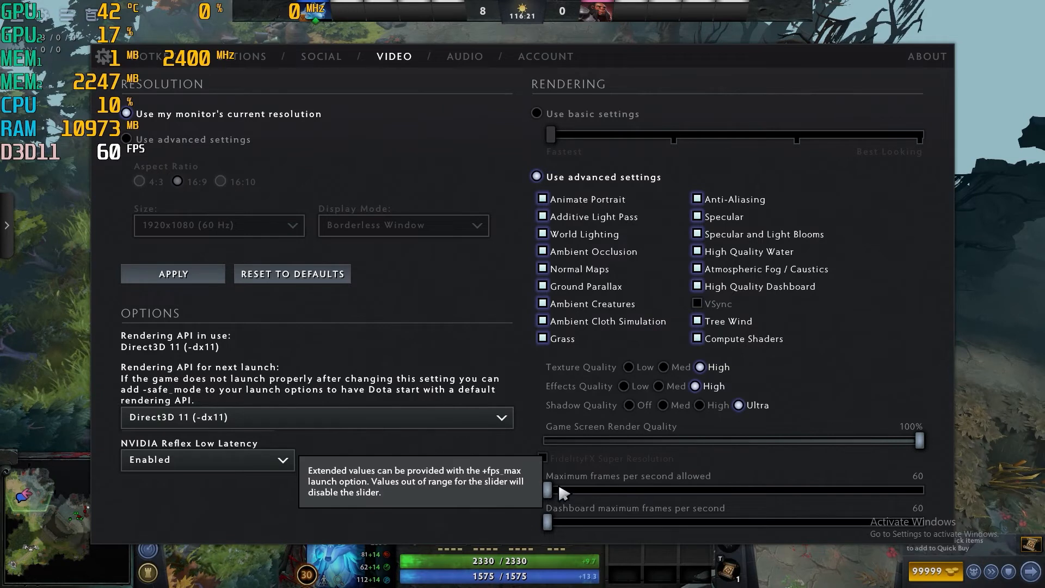
pyautogui.moveTo(549, 490); pyautogui.dragTo(676, 492)
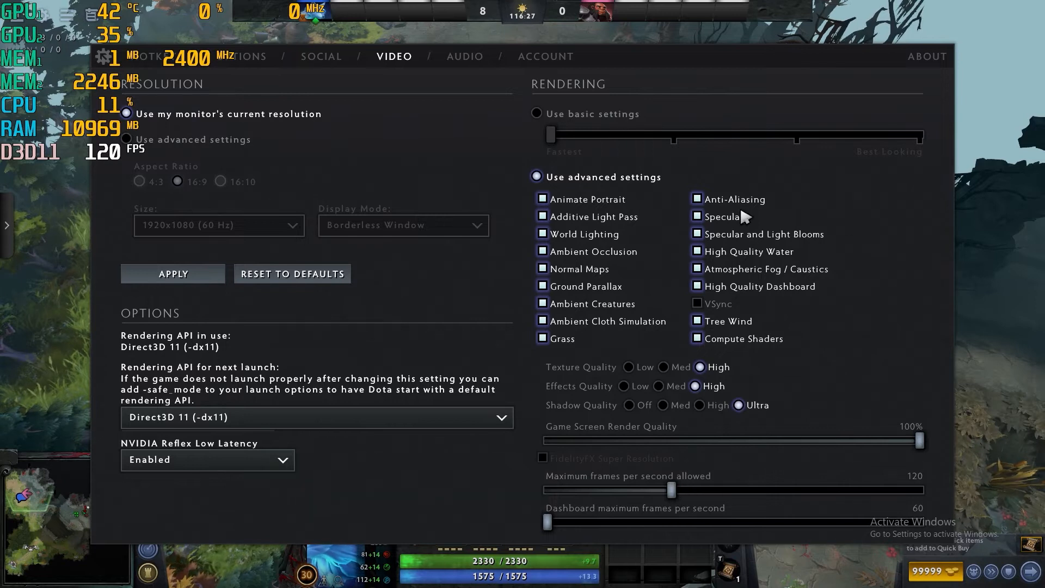
pyautogui.click(963, 110)
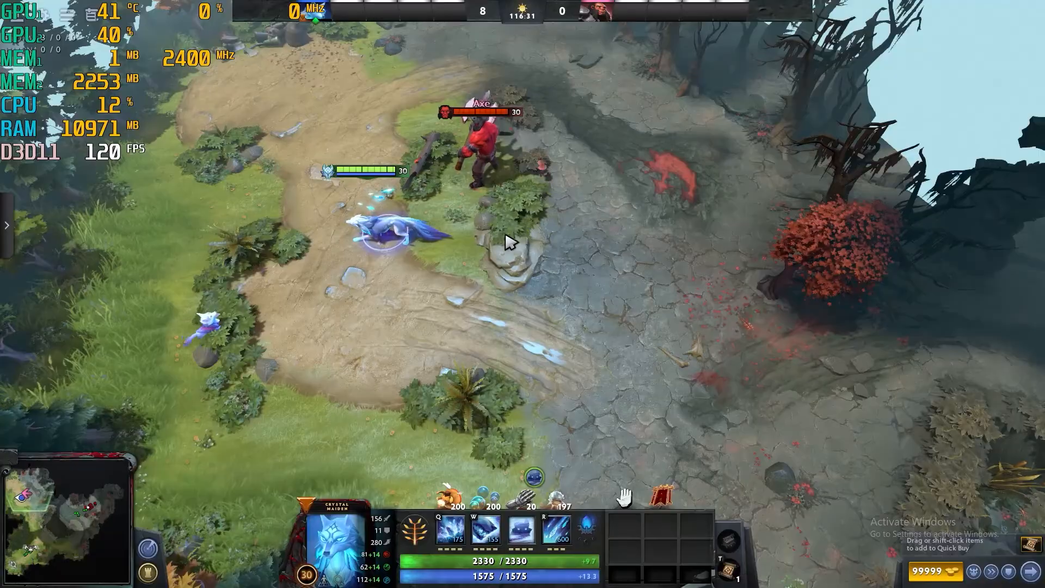
# - Add a Game Capture source named 'Dota 2' capturing the specific [dota2.exe]: Dota 2 window
pyautogui.hotkey('alt', 'Tab')
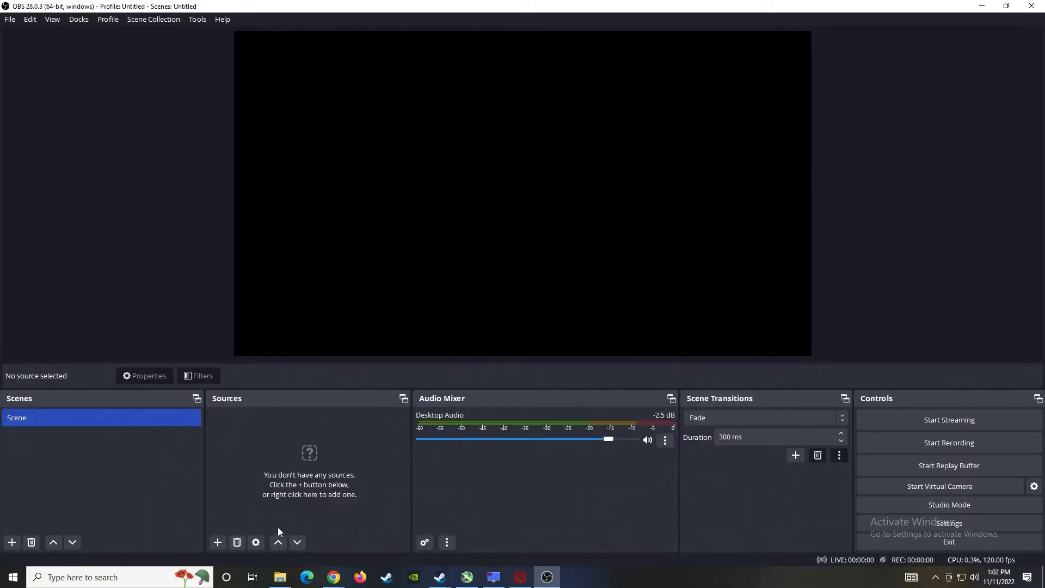
pyautogui.click(219, 545)
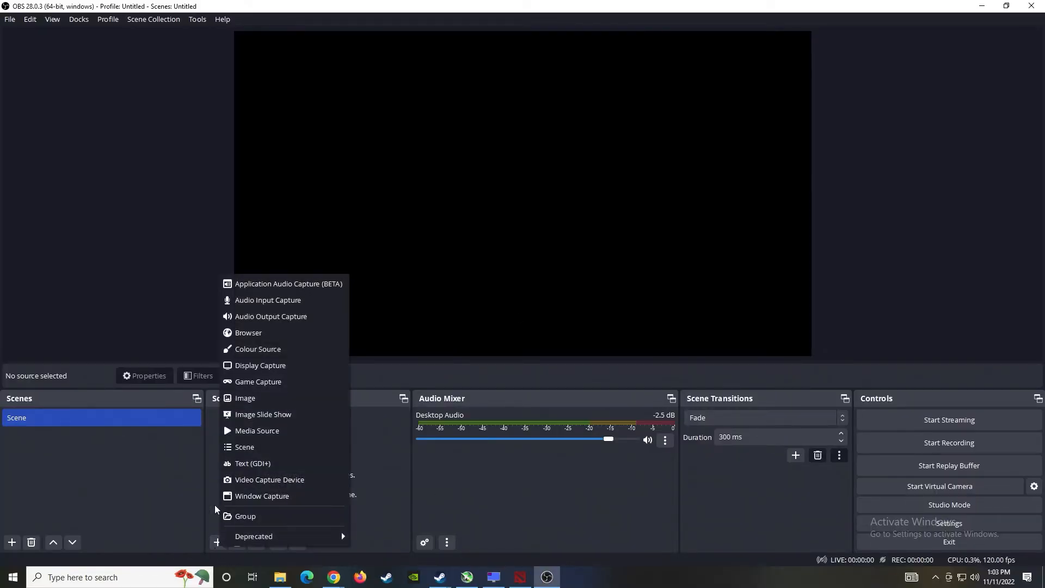
pyautogui.click(259, 382)
pyautogui.write('Dot')
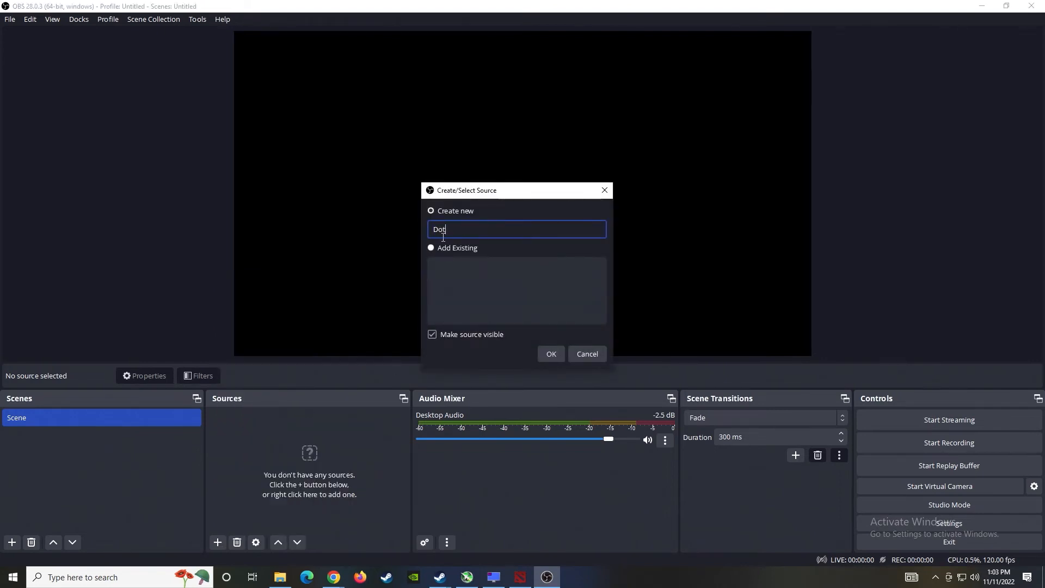
pyautogui.press('Return')
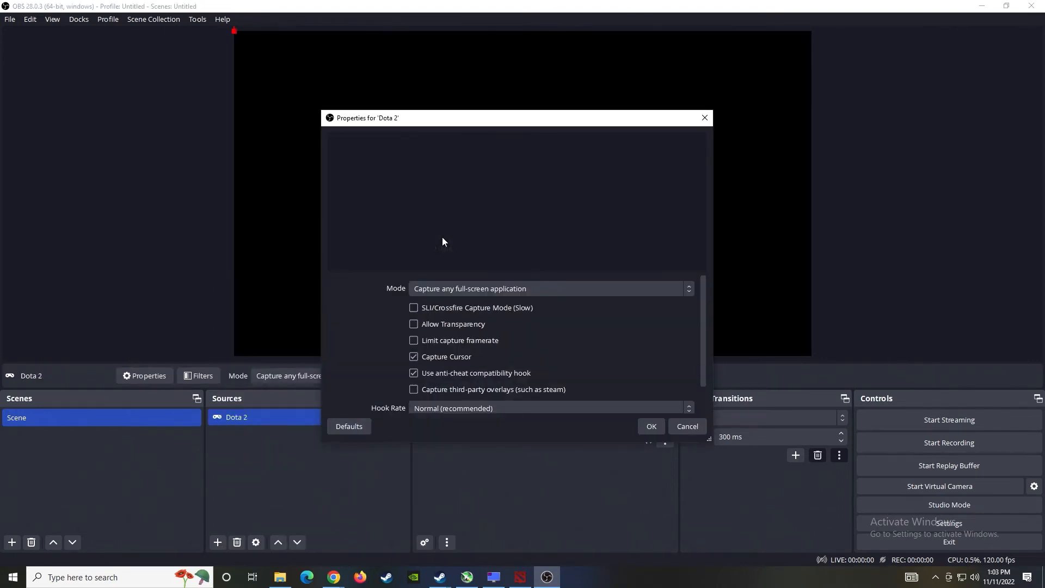
pyautogui.click(484, 288)
pyautogui.click(455, 315)
pyautogui.click(465, 310)
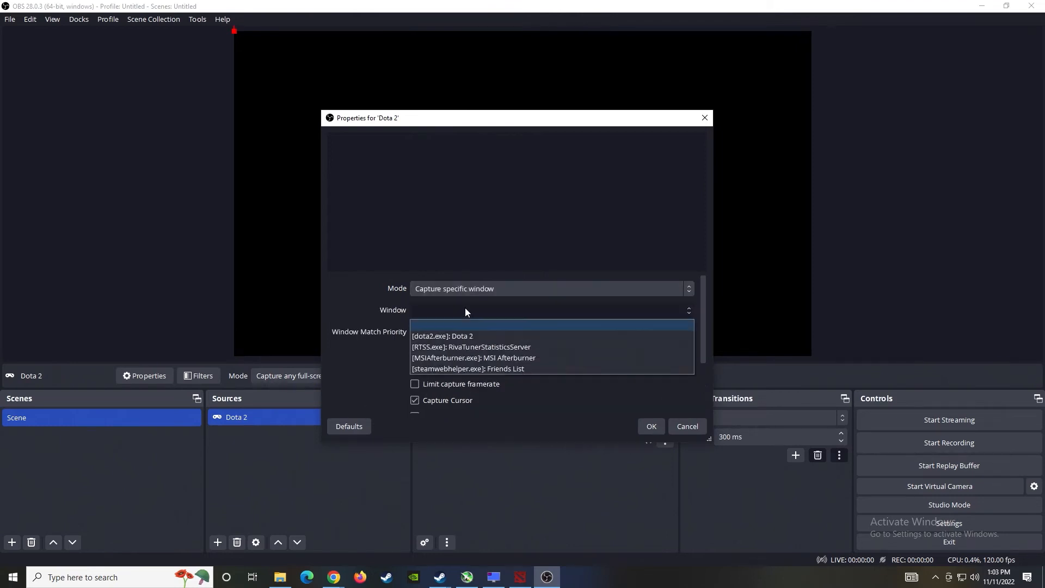
pyautogui.click(462, 336)
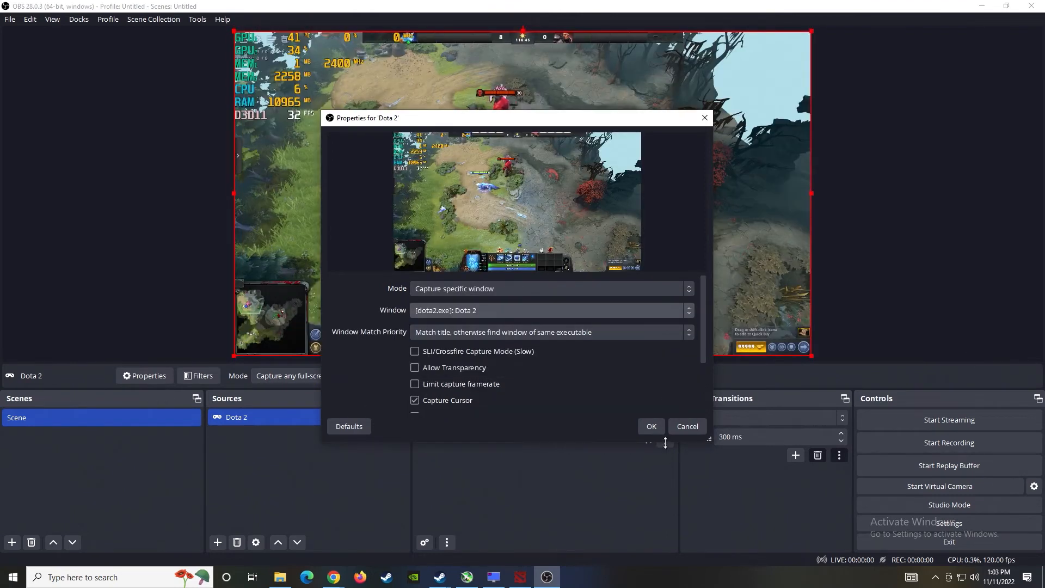
pyautogui.click(651, 426)
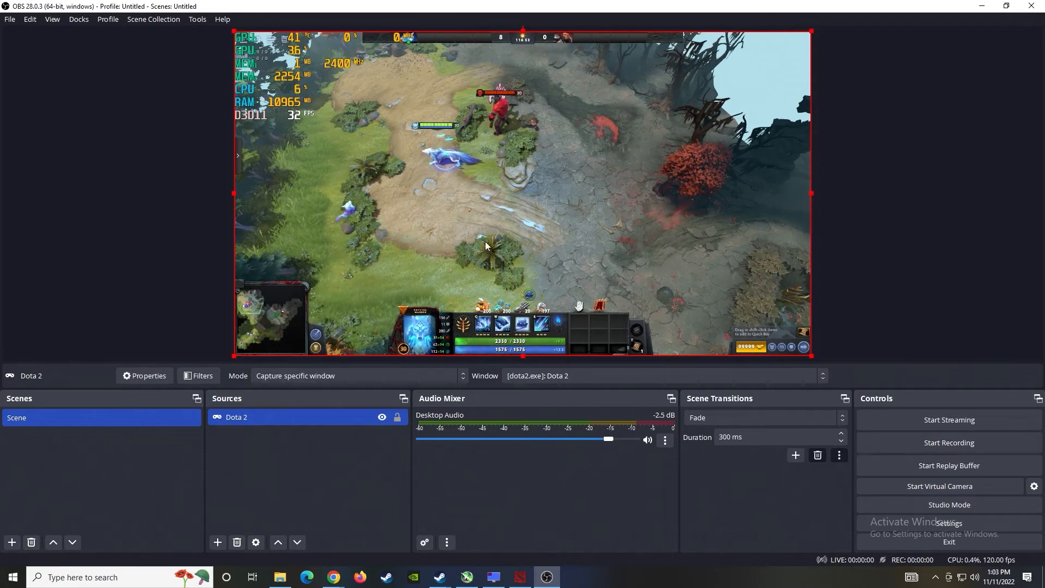
# - Start recording, then walk Crystal Maiden left and right near Axe in the match
pyautogui.click(931, 446)
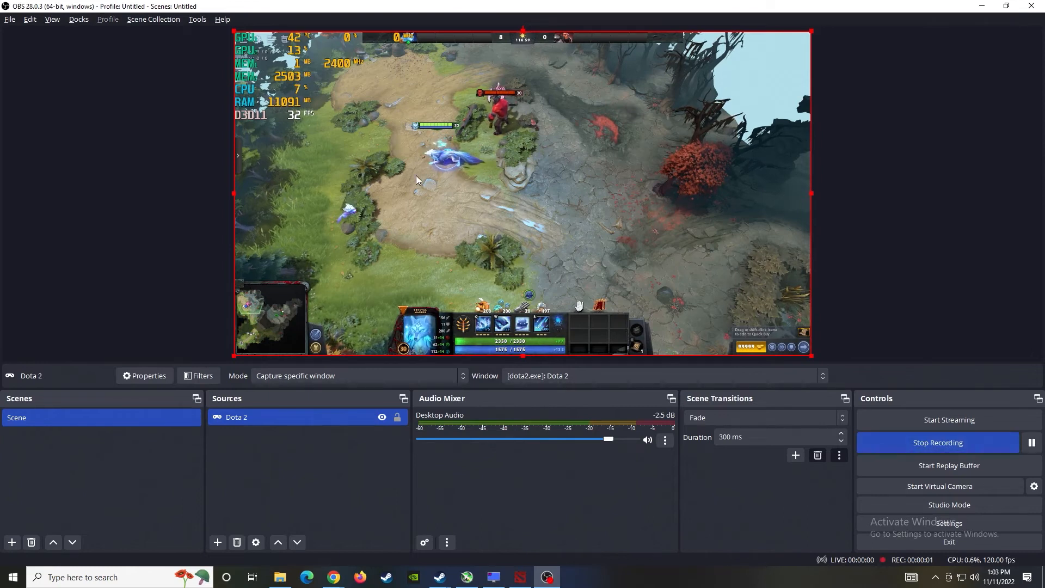
pyautogui.hotkey('alt', 'Tab')
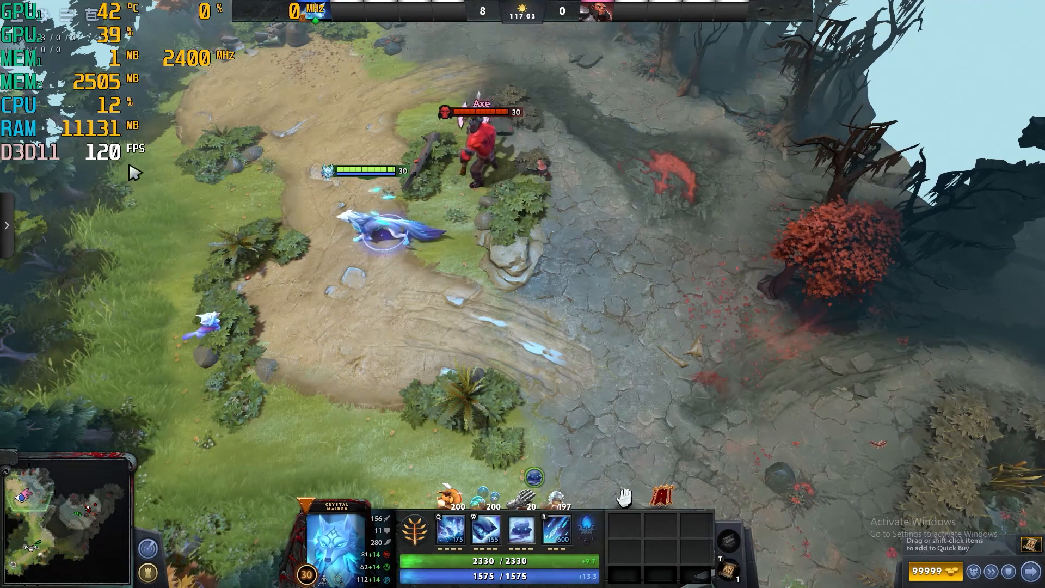
pyautogui.rightClick(234, 243)
pyautogui.rightClick(533, 270)
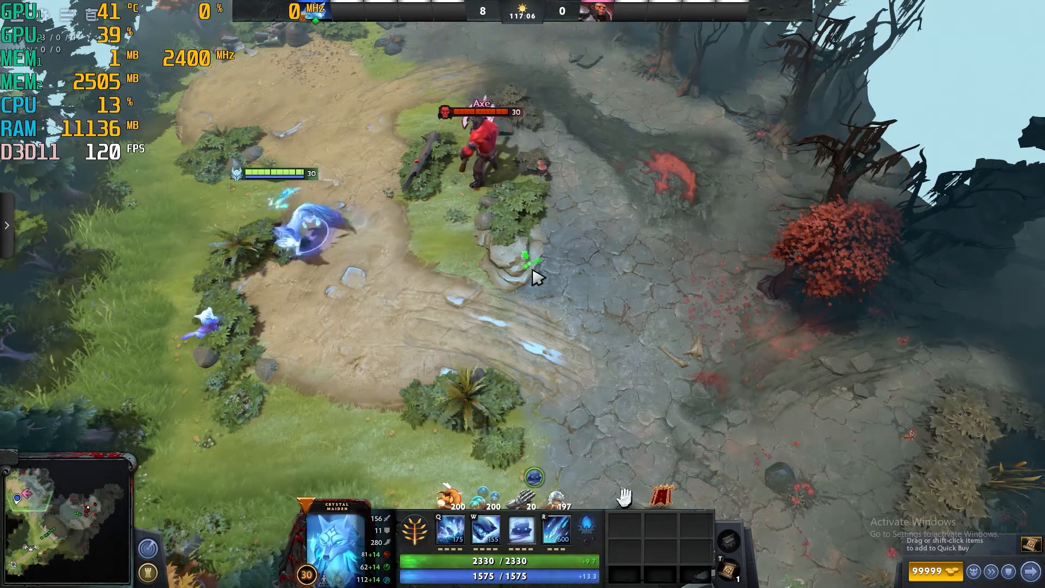
pyautogui.rightClick(606, 232)
pyautogui.rightClick(319, 240)
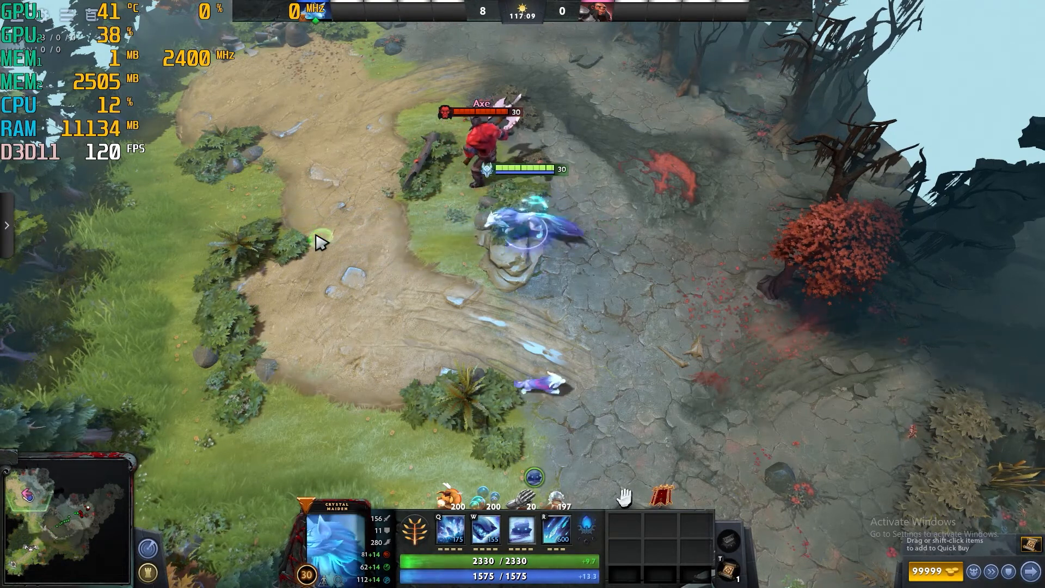
pyautogui.rightClick(291, 224)
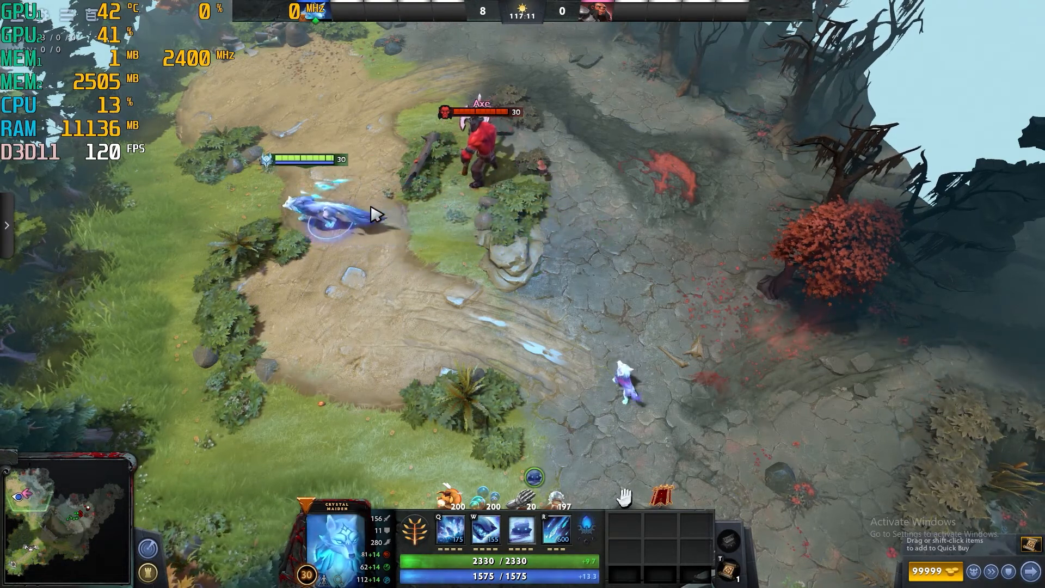
# - Send Crystal Maiden upward, cast Freezing Field, move her lower-left, and return to OBS
pyautogui.rightClick(409, 203)
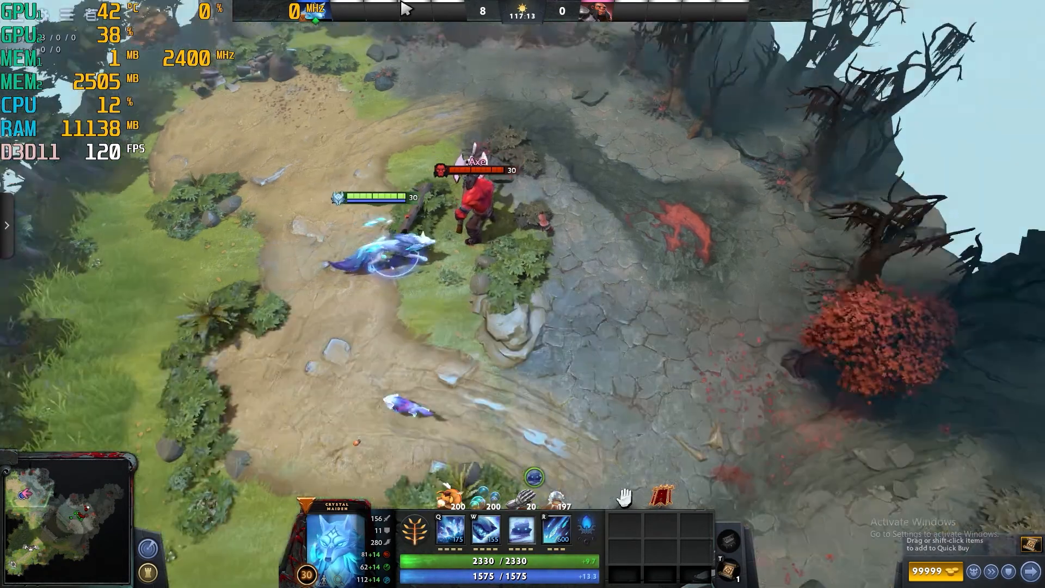
pyautogui.press('r')
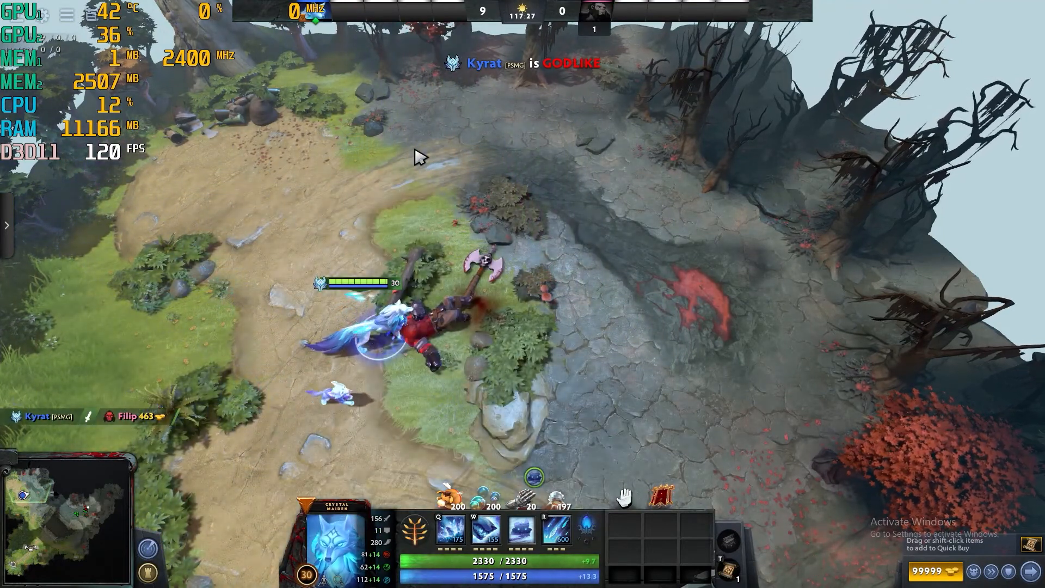
pyautogui.rightClick(284, 400)
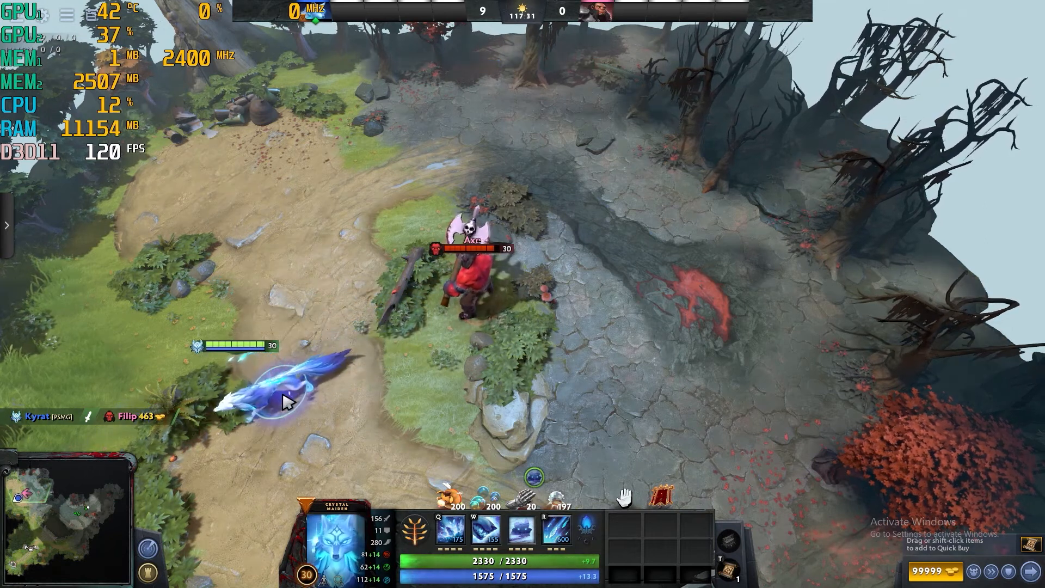
pyautogui.hotkey('alt', 'Tab')
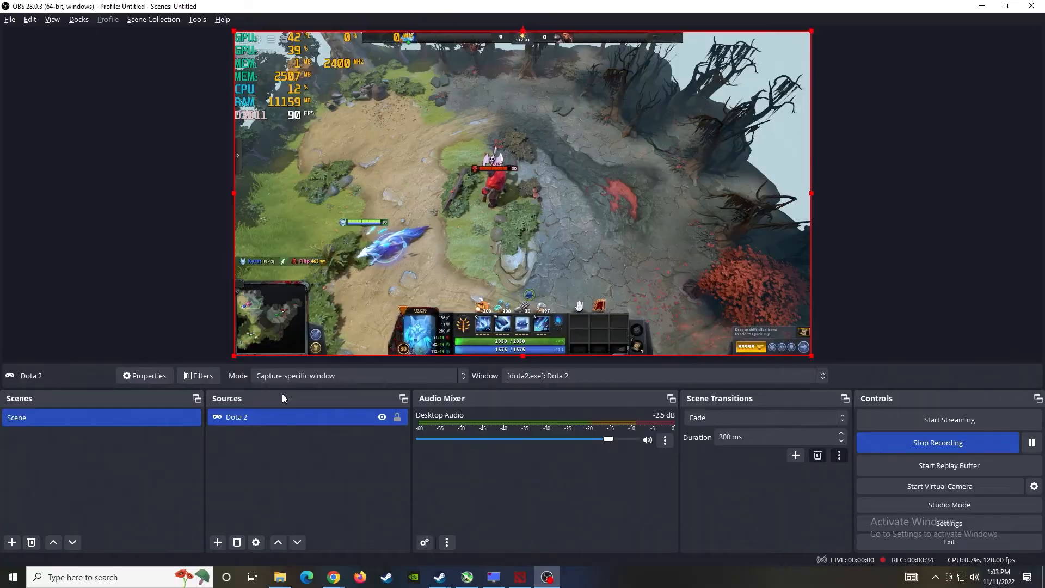
# - Stop the running Dota 2 recording so it is remuxed to mp4 in D:/RECORD
pyautogui.click(933, 443)
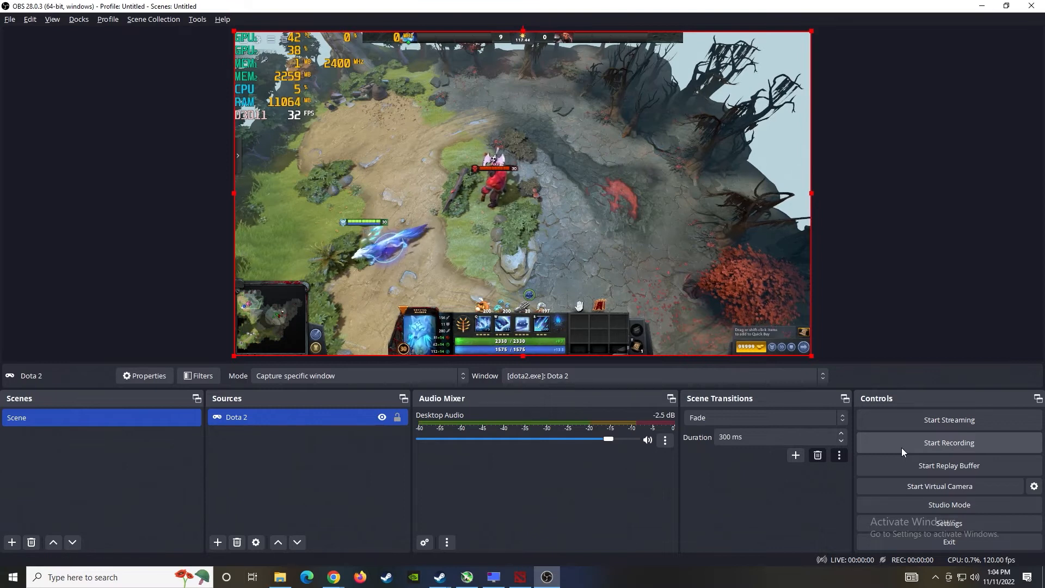
# - Open the Properties of the newer MP4 recording in the RECORD folder
pyautogui.click(280, 578)
pyautogui.scroll(-3, 642, 333)
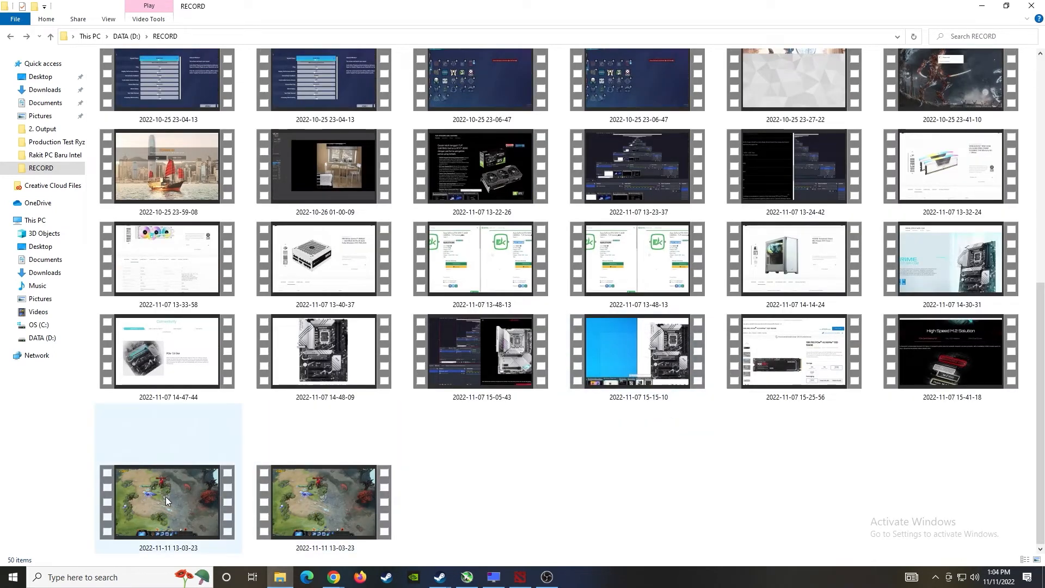
pyautogui.moveTo(166, 501)
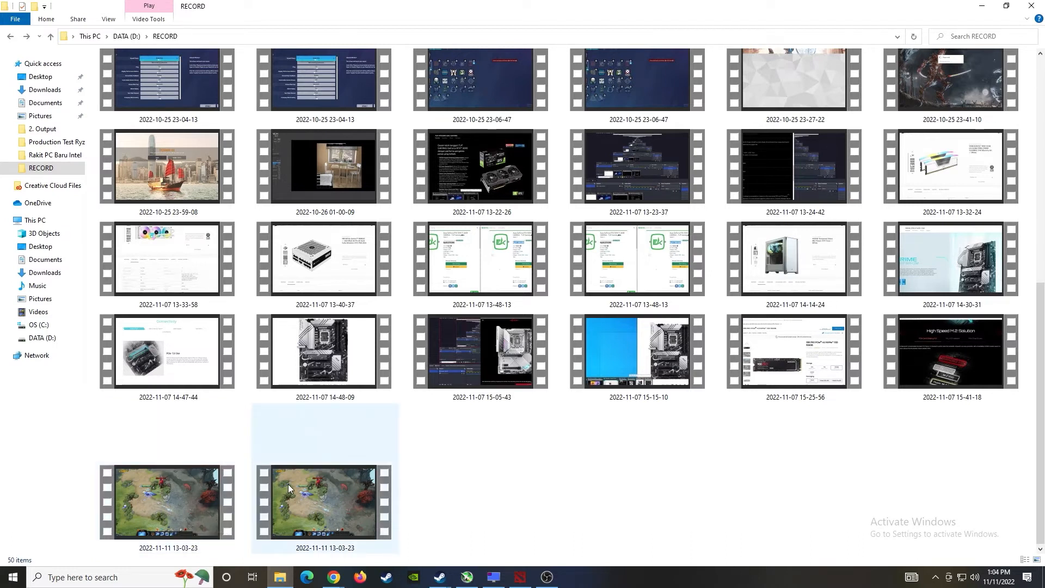
pyautogui.moveTo(288, 485)
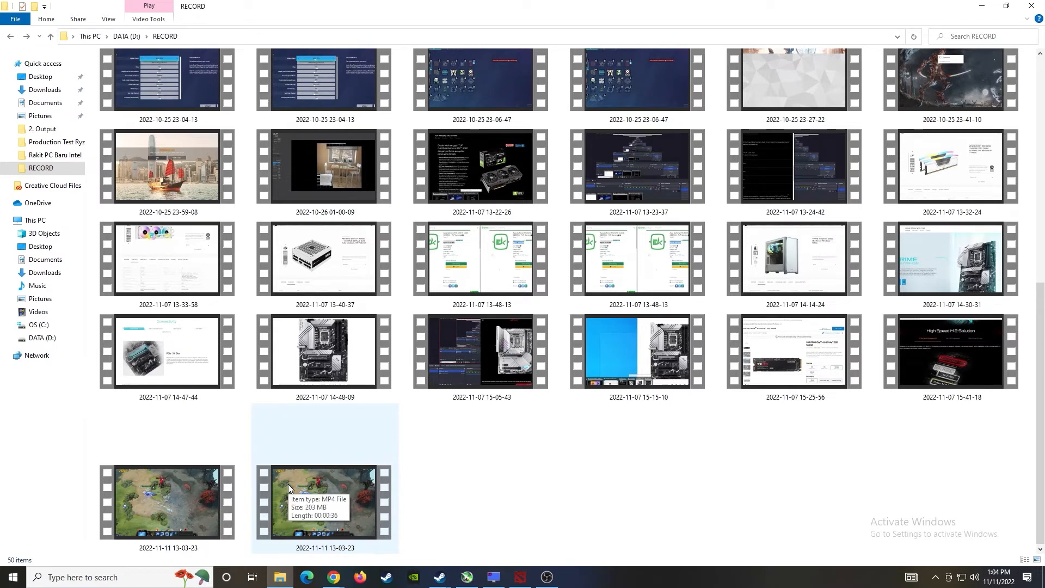
pyautogui.rightClick(286, 473)
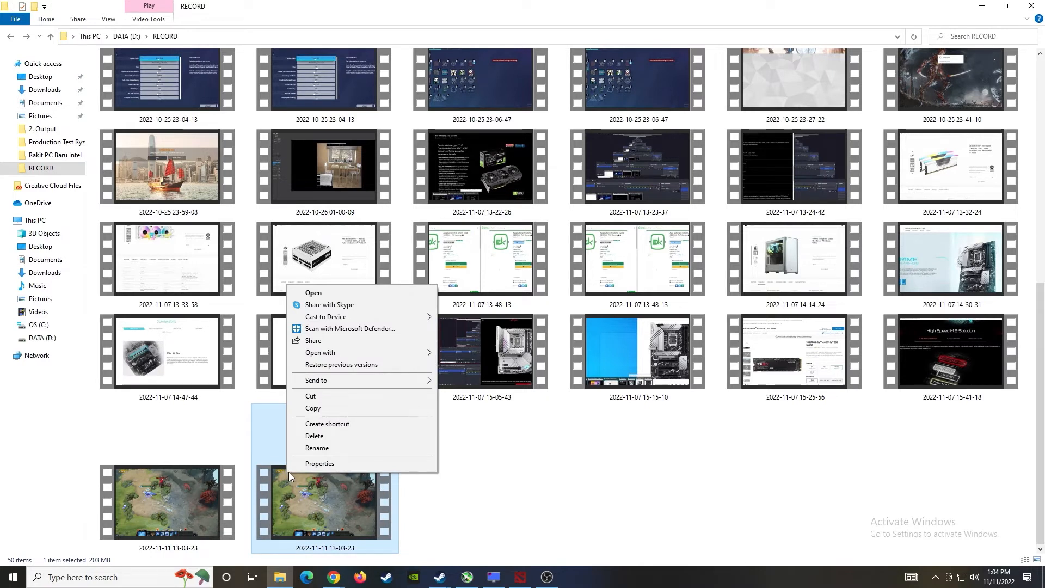
pyautogui.click(327, 463)
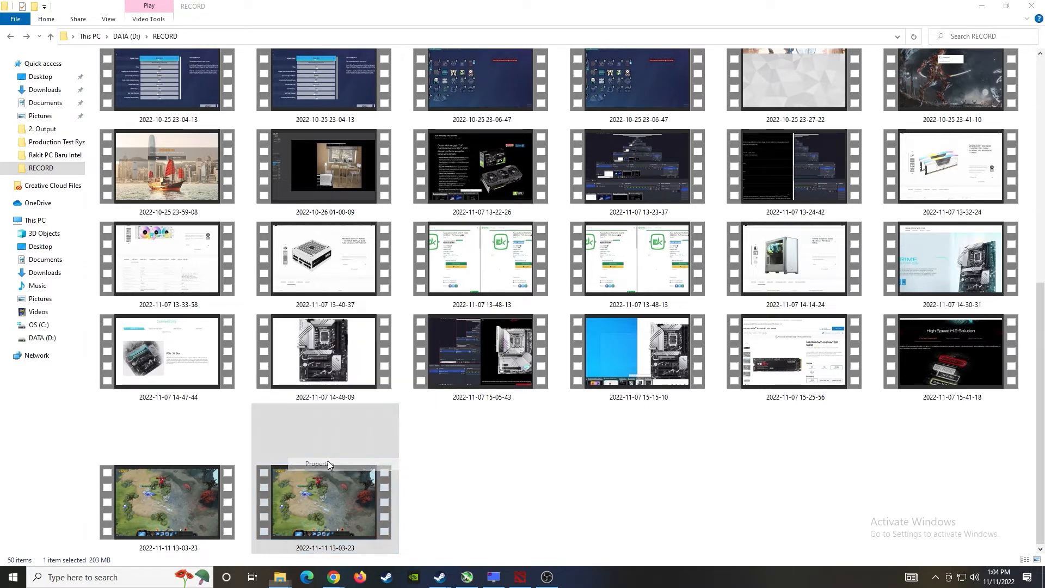
# - Verify in Details that the clip is 36 seconds, 1920x1080 at 120 frames/second, then close
pyautogui.moveTo(392, 292); pyautogui.dragTo(551, 138)
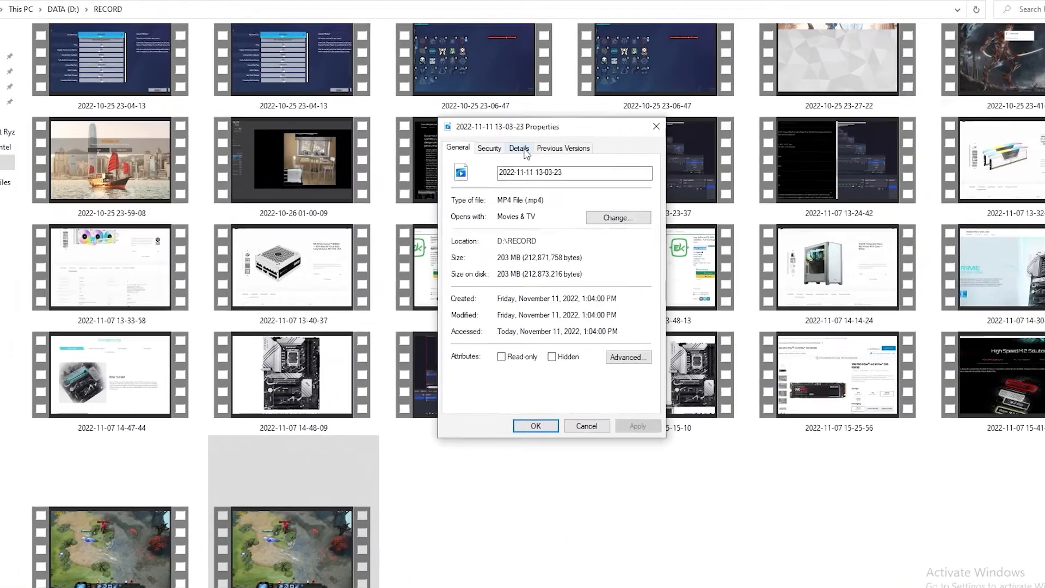
pyautogui.click(519, 156)
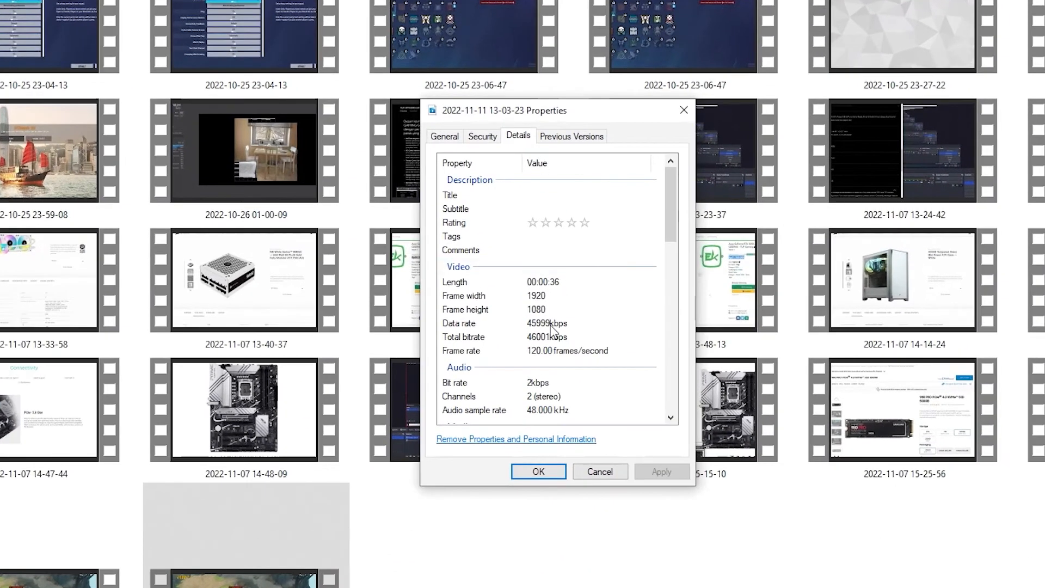
pyautogui.click(524, 352)
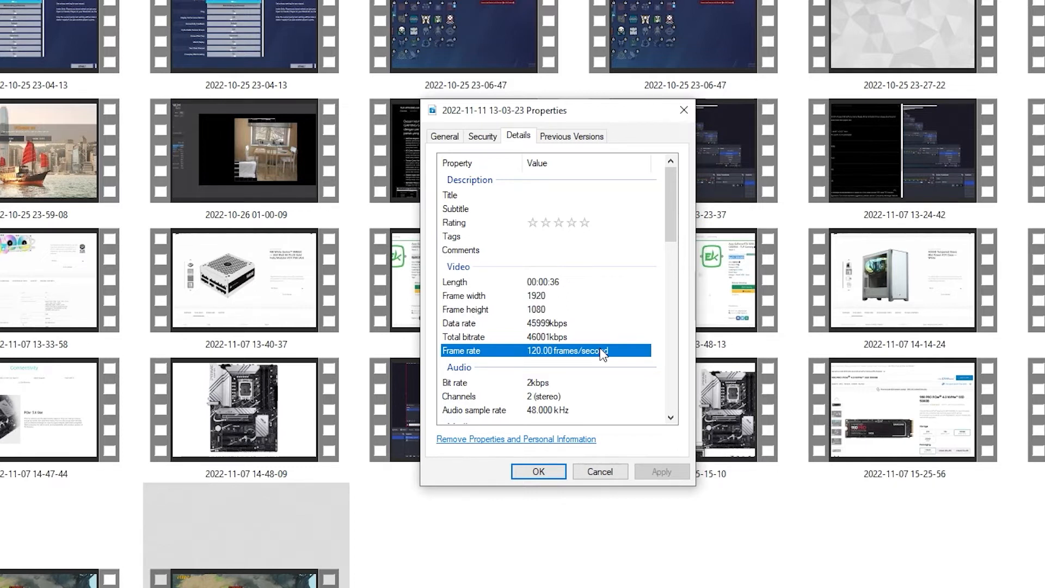
pyautogui.click(548, 470)
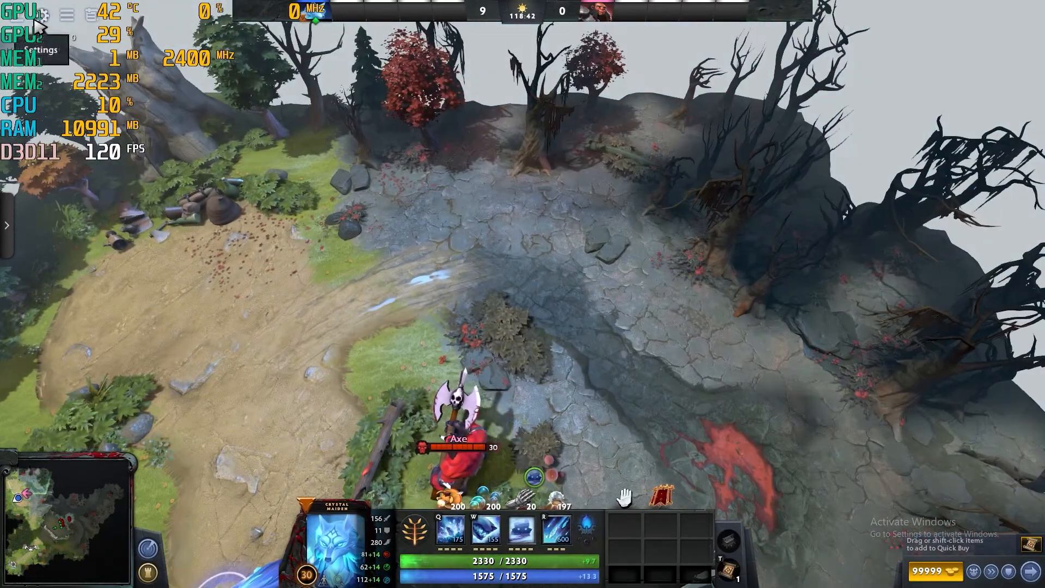
# - Raise Dota 2's maximum frames per second from 120 to 165, then bring OBS forward
pyautogui.click(36, 23)
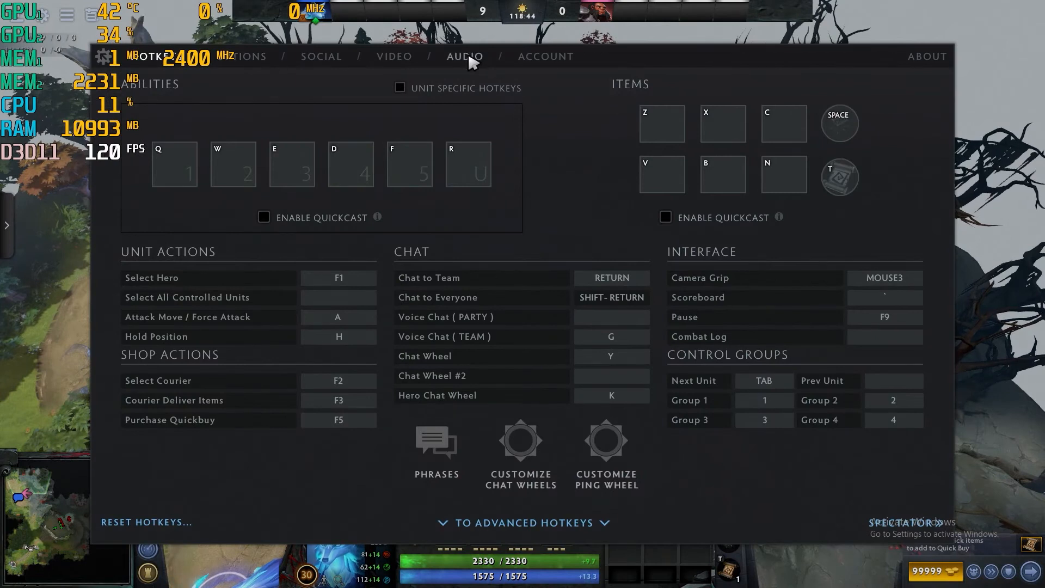
pyautogui.click(392, 58)
pyautogui.moveTo(675, 492); pyautogui.dragTo(769, 491)
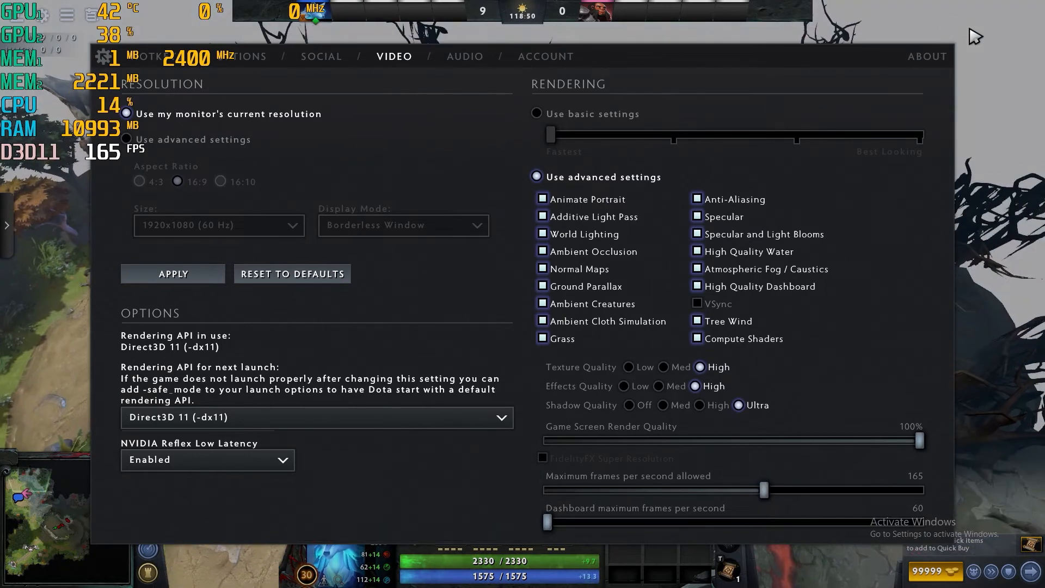
pyautogui.press('Escape')
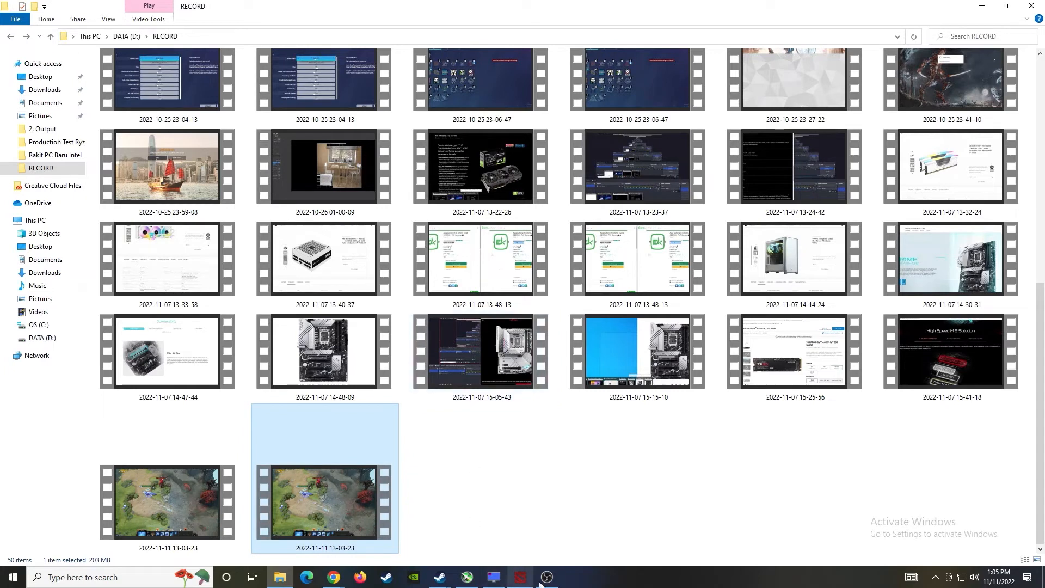
pyautogui.click(542, 580)
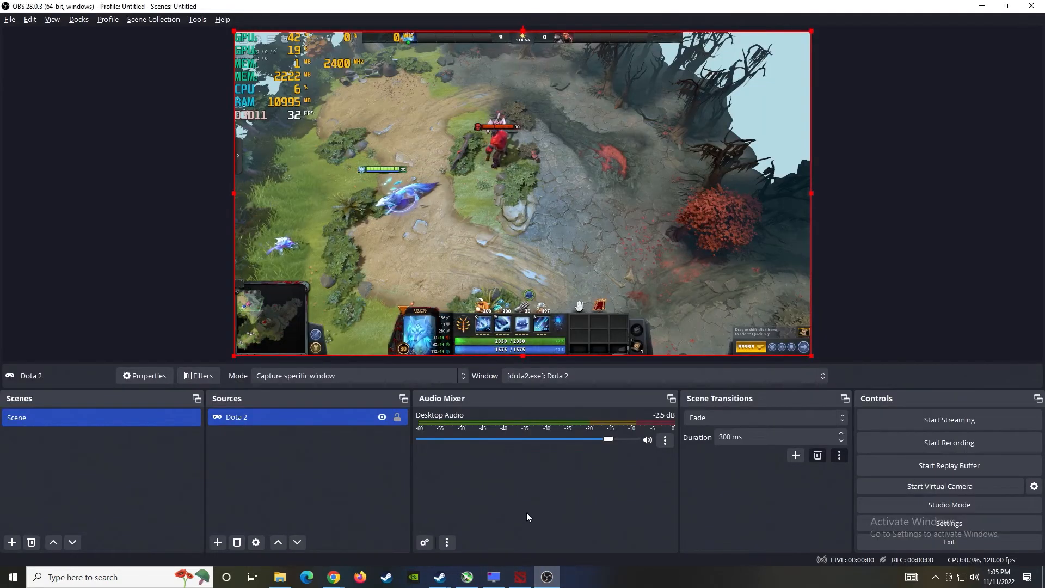
# - Set the OBS video frame rate to a fractional value of 165/1 and save
pyautogui.click(922, 524)
pyautogui.click(285, 182)
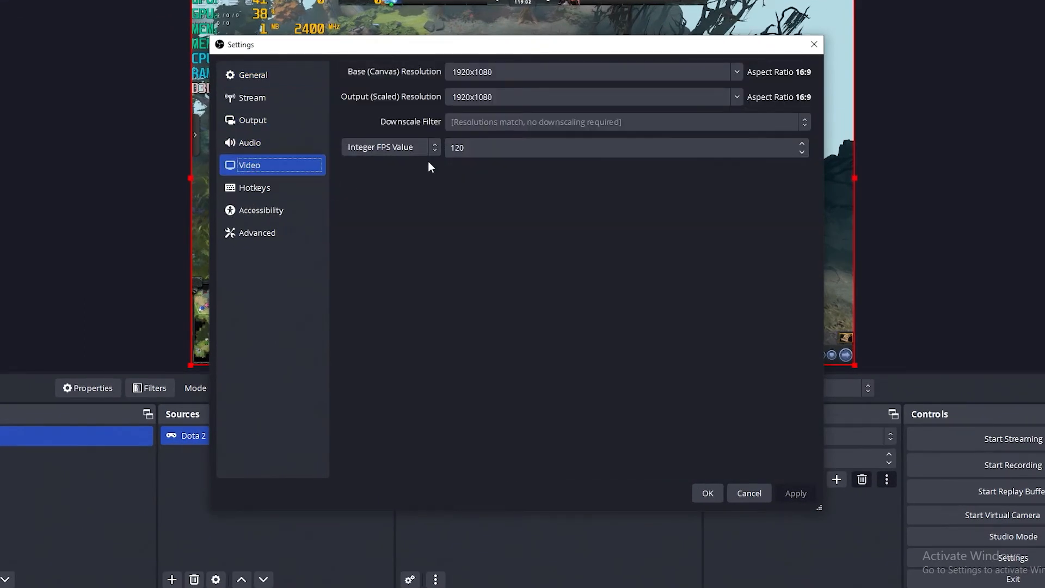
pyautogui.click(479, 152)
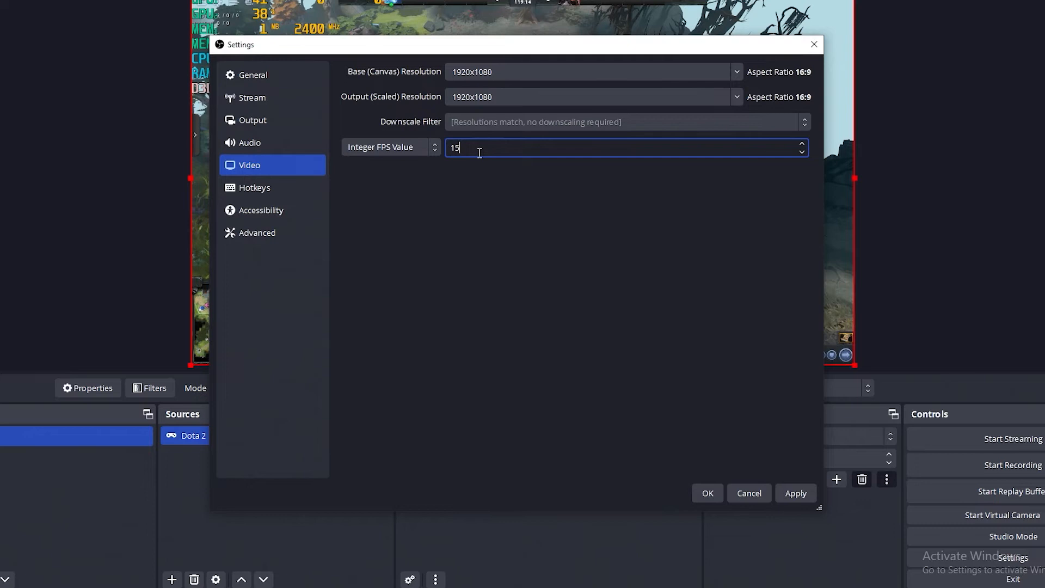
pyautogui.click(395, 143)
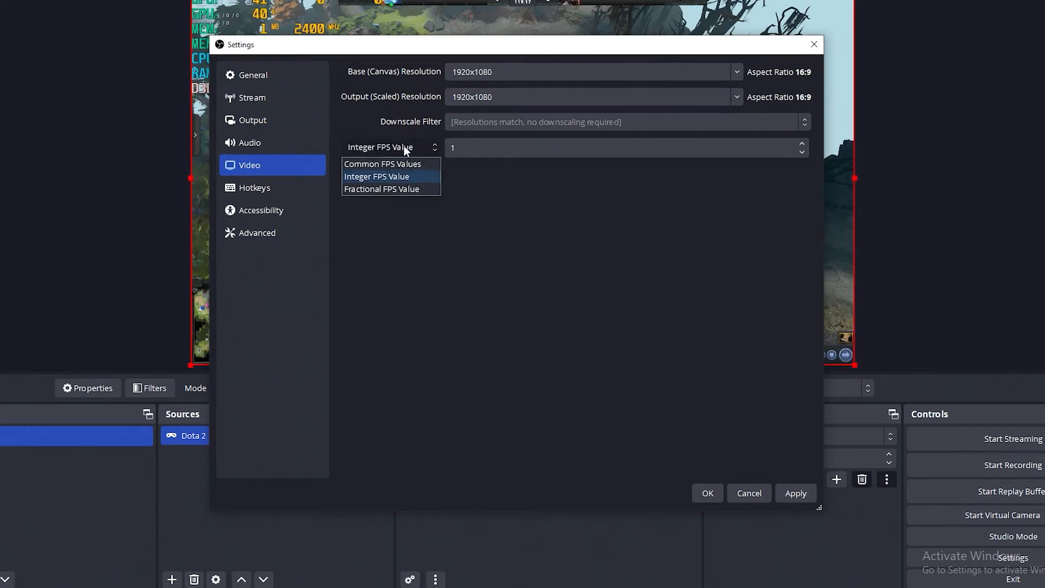
pyautogui.click(380, 189)
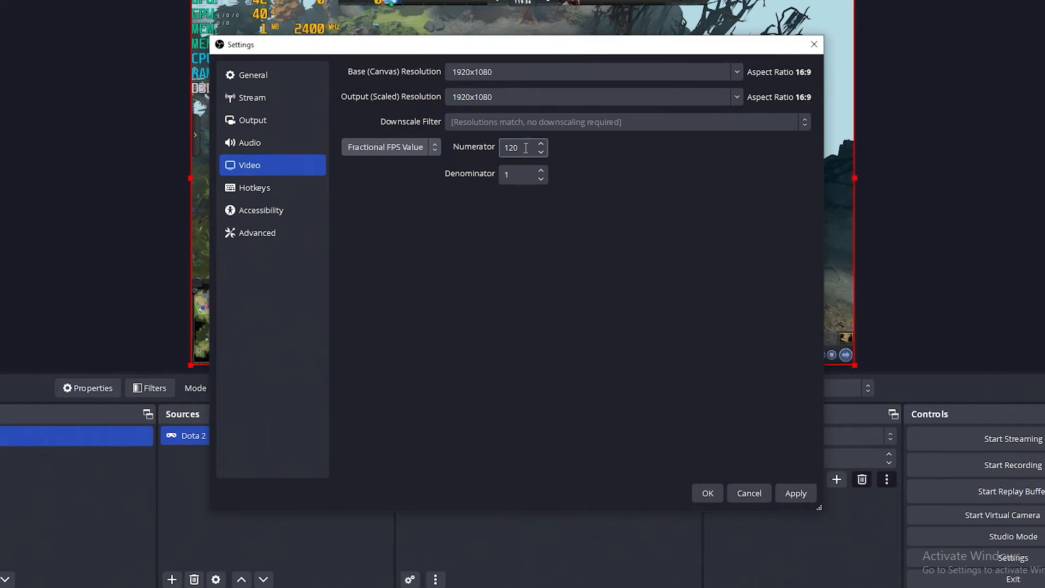
pyautogui.moveTo(526, 148); pyautogui.dragTo(473, 148)
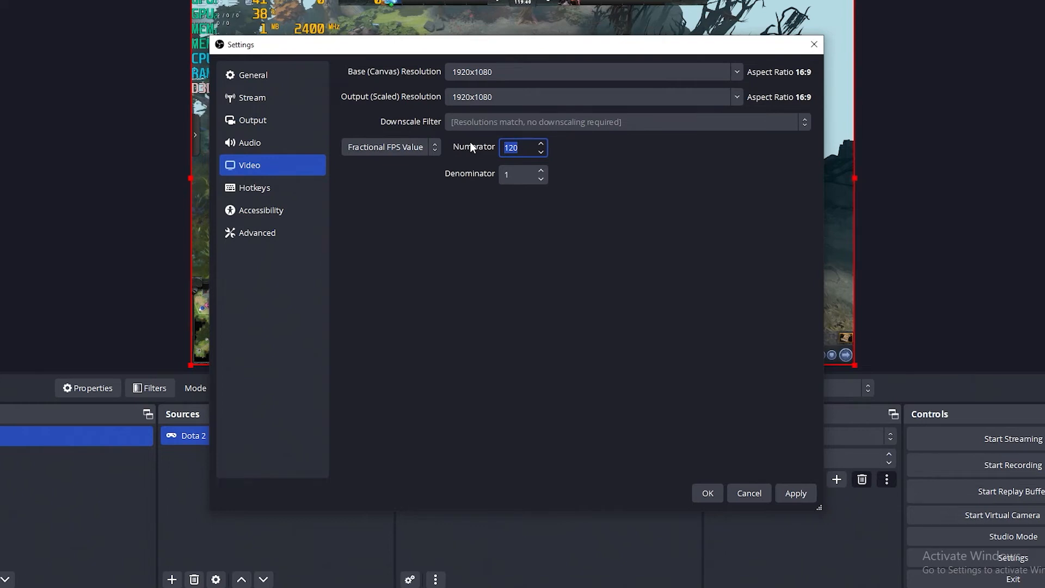
pyautogui.write('162')
pyautogui.press('BackSpace')
pyautogui.write('5')
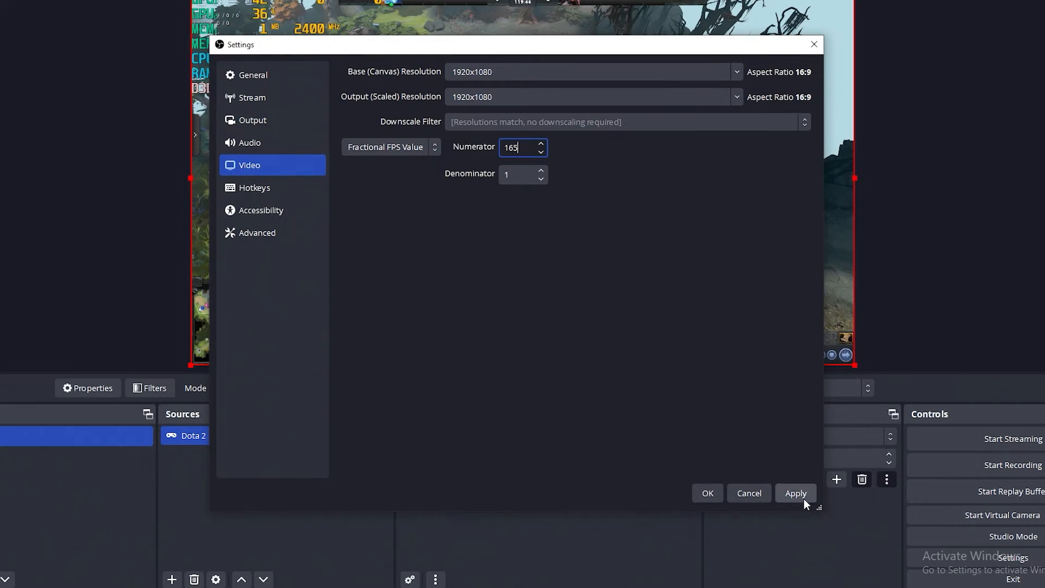
pyautogui.click(708, 493)
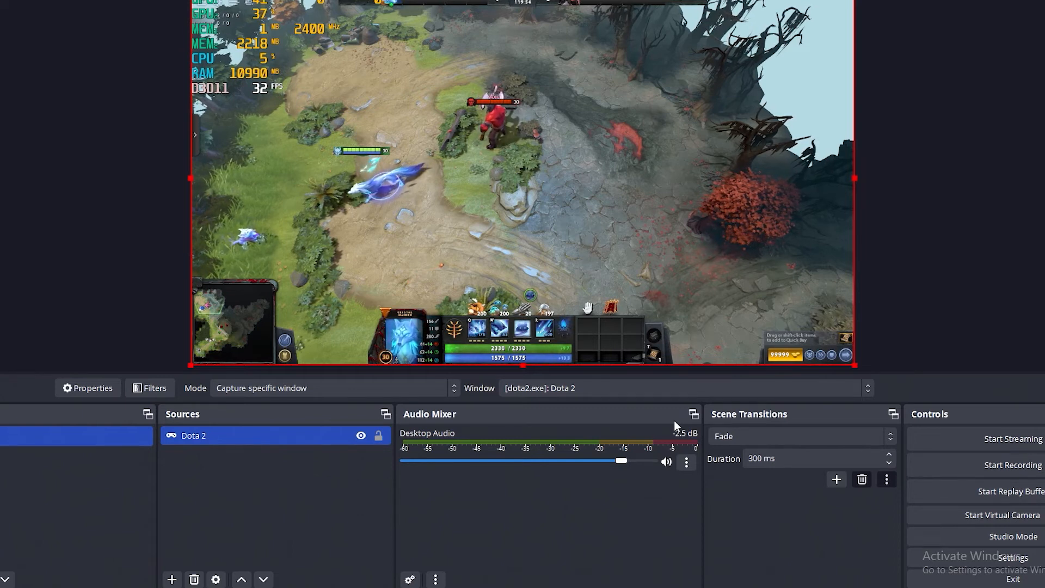
# - Start a new recording and return to Dota 2, moving Crystal Maiden right
pyautogui.click(991, 468)
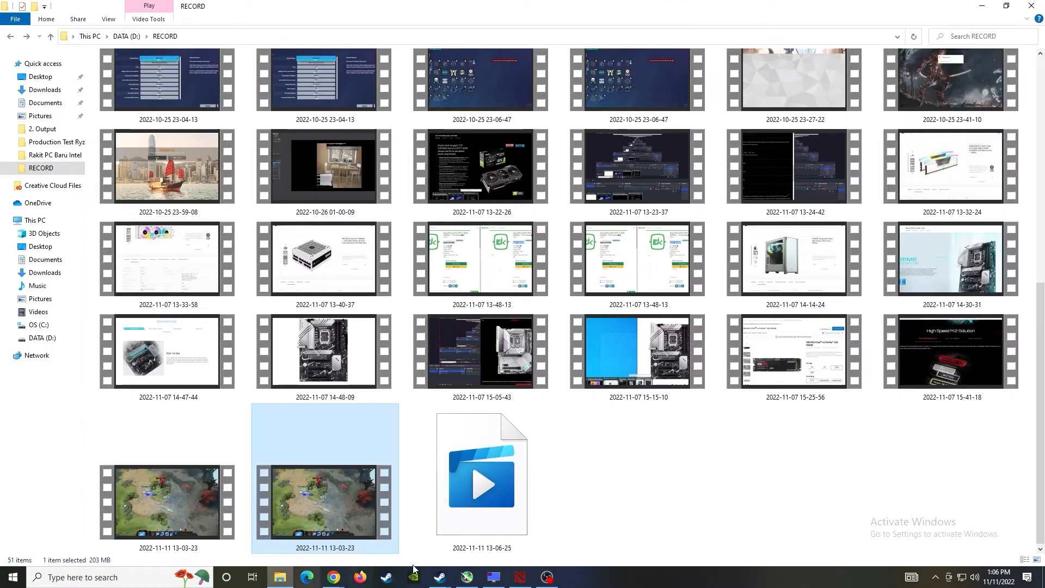
pyautogui.click(519, 579)
pyautogui.rightClick(385, 301)
# - Fight Axe with Crystal Maiden near the grass, then switch to the RECORD folder window
pyautogui.rightClick(256, 351)
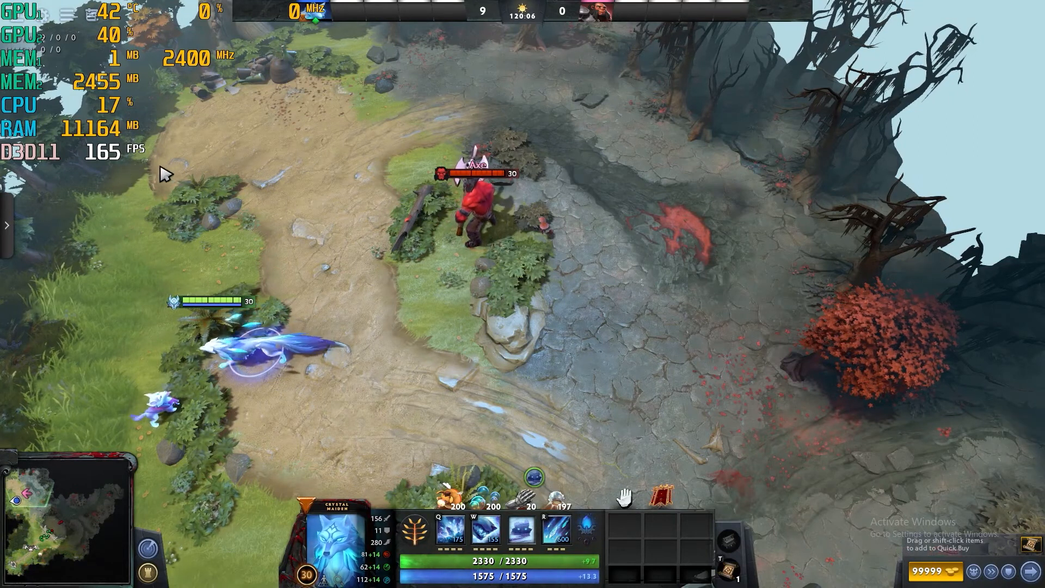
pyautogui.rightClick(539, 347)
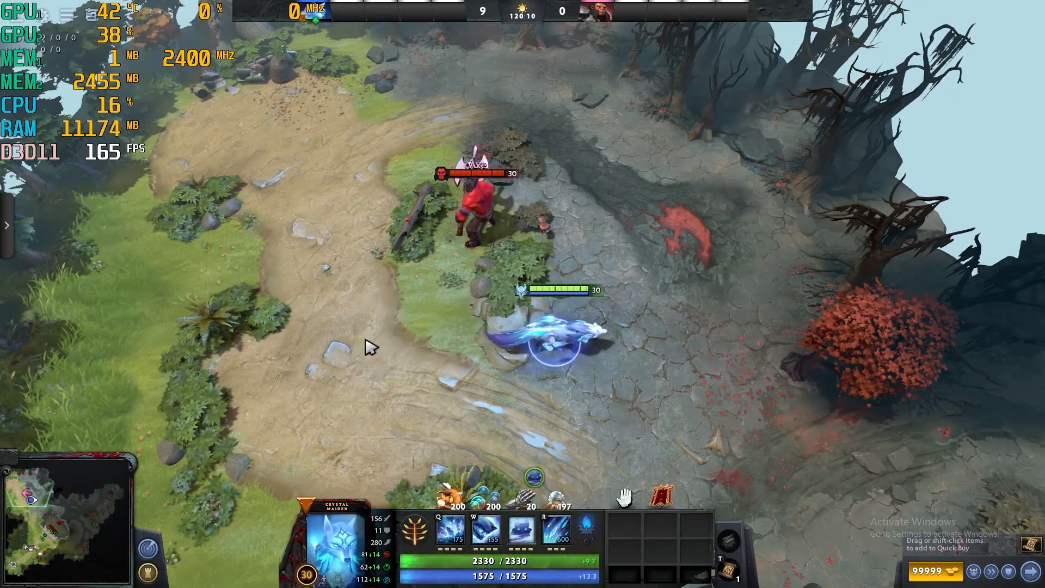
pyautogui.rightClick(329, 333)
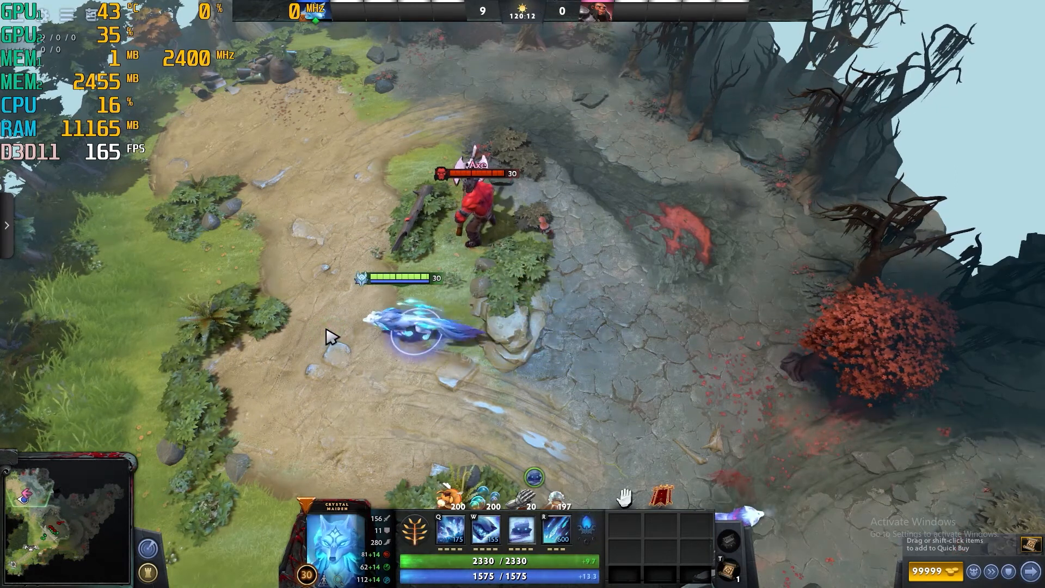
pyautogui.rightClick(389, 292)
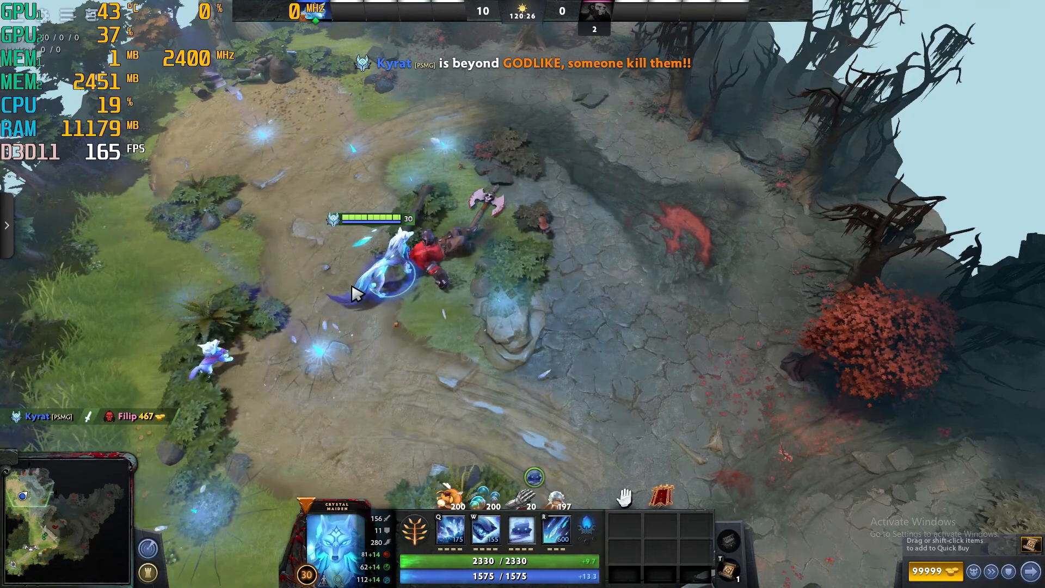
pyautogui.rightClick(346, 366)
pyautogui.rightClick(443, 361)
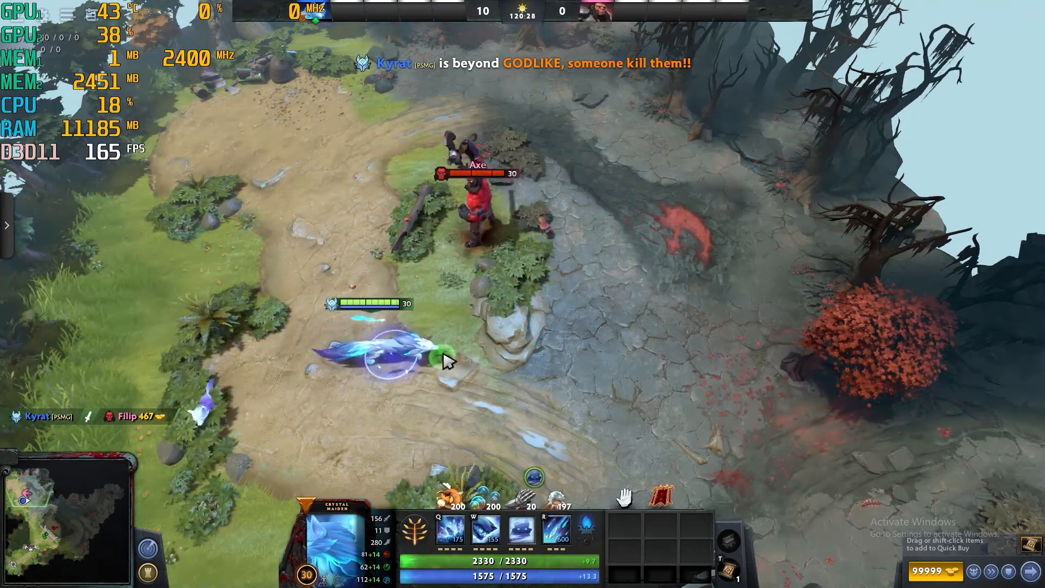
pyautogui.hotkey('alt', 'Tab')
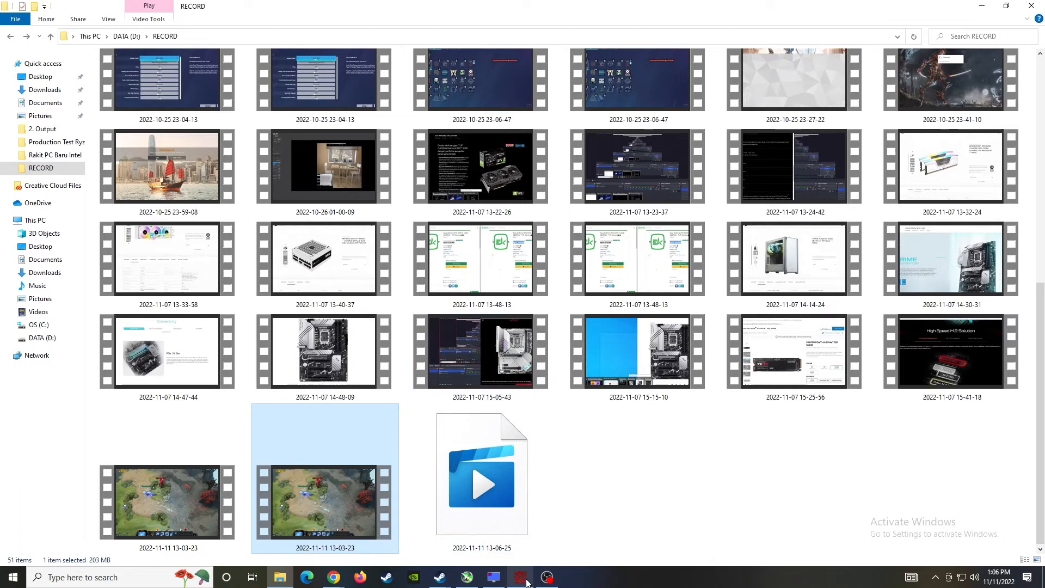
# - Check in OBS that the recording was saved and remuxed, then return to the RECORD folder
pyautogui.click(546, 578)
pyautogui.click(971, 443)
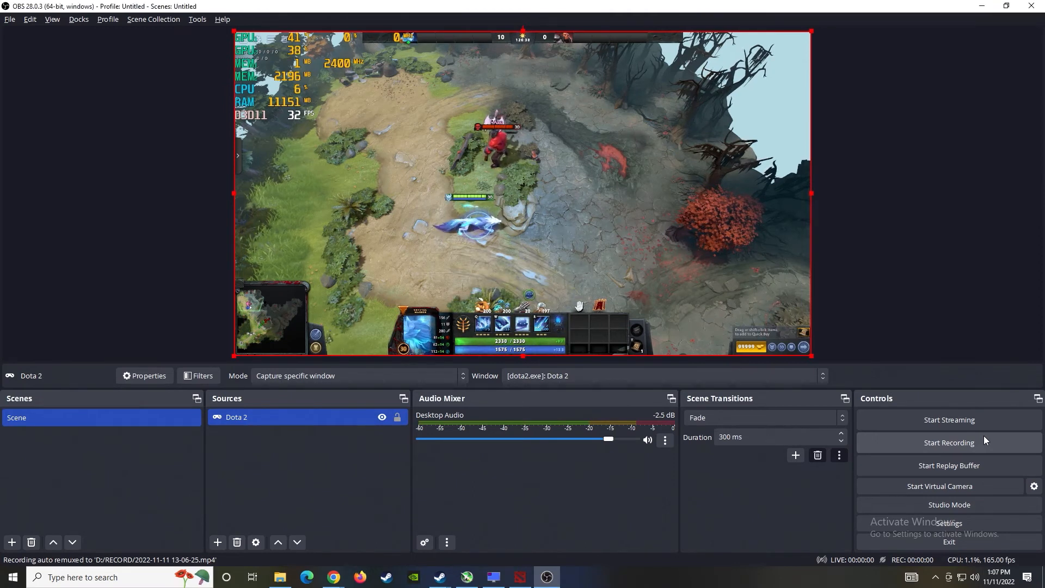
pyautogui.click(280, 578)
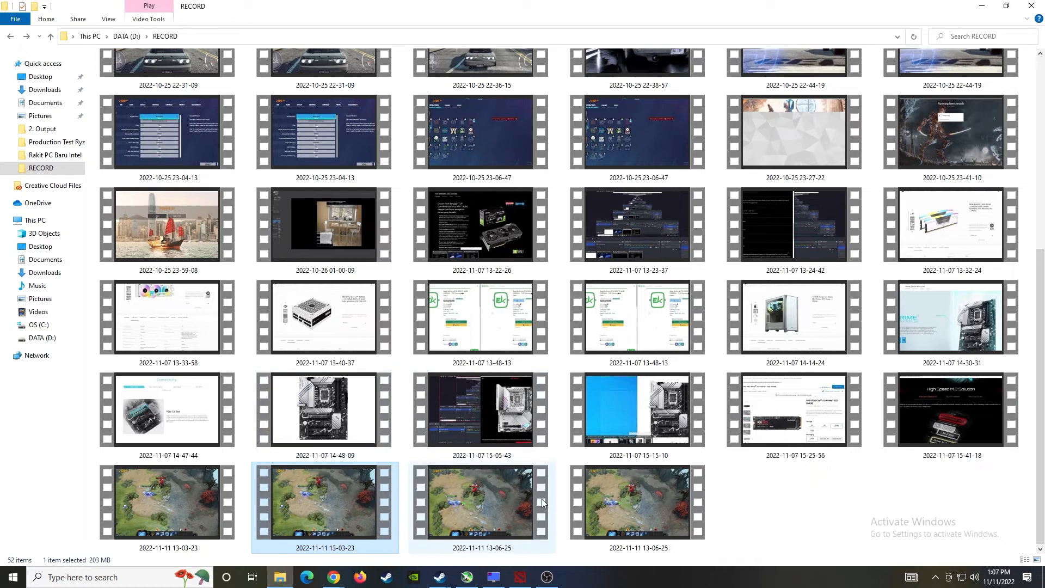
# - Inspect the 13-06-25 MP4's details: 1920×1080, 35 seconds, only 165 frames/second
pyautogui.moveTo(511, 494)
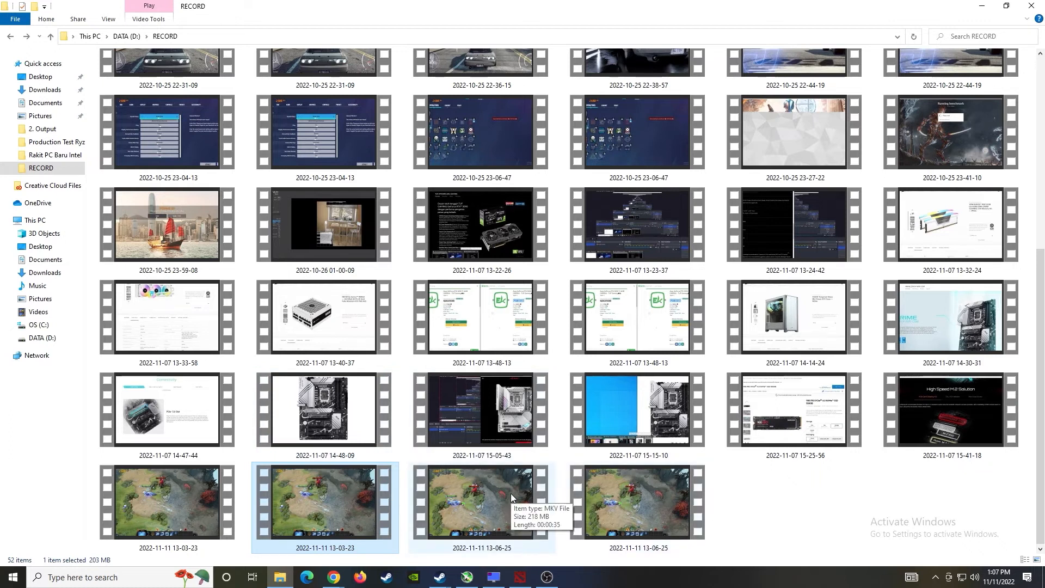
pyautogui.click(643, 493)
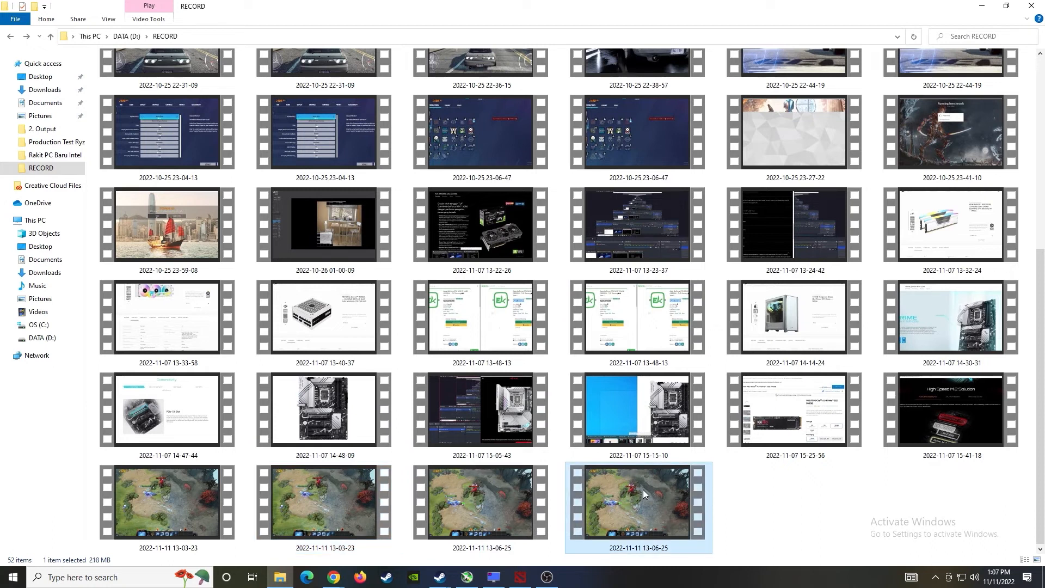
pyautogui.rightClick(643, 488)
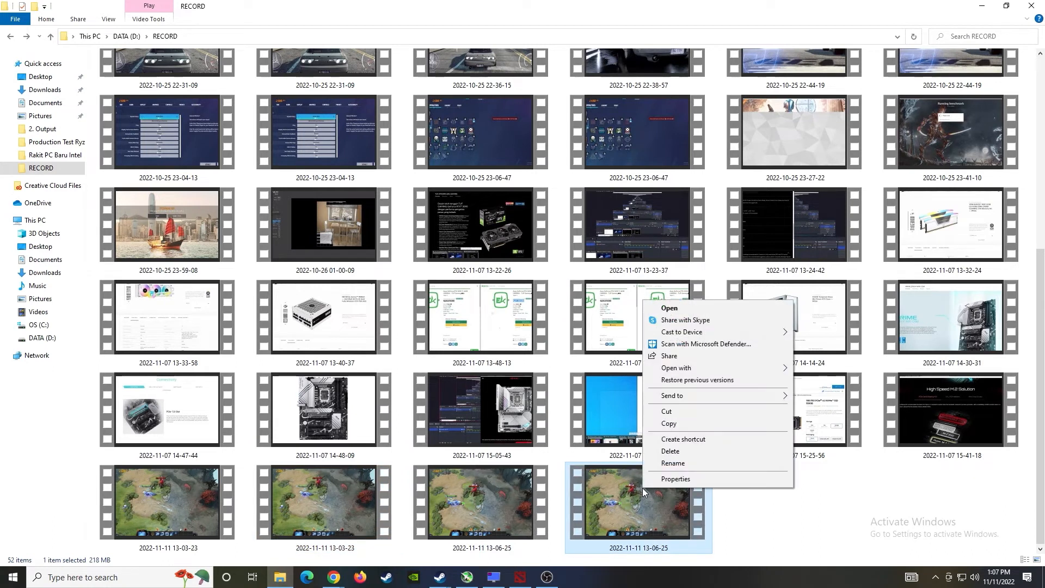
pyautogui.click(675, 479)
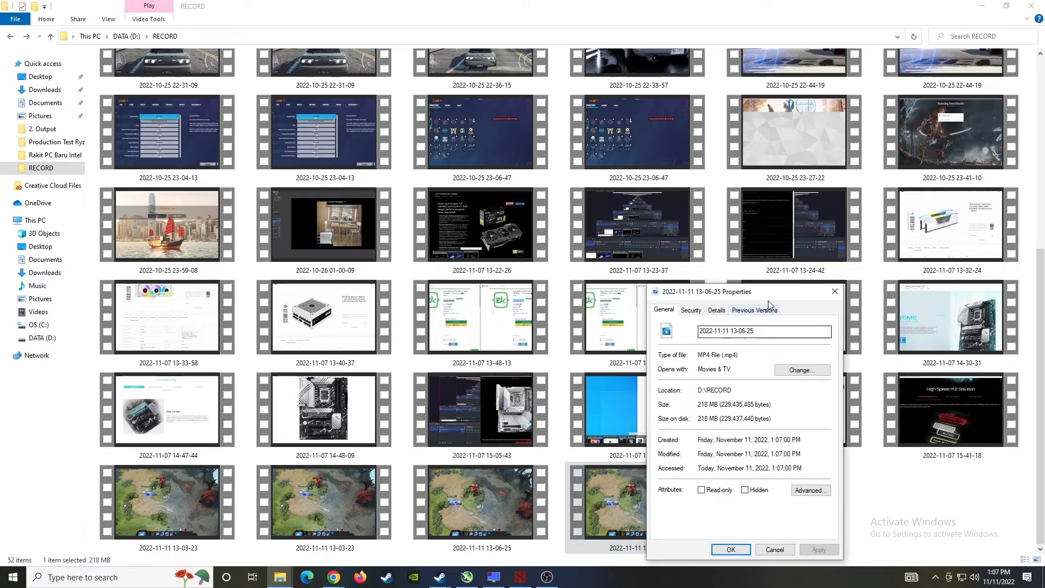
pyautogui.moveTo(768, 301); pyautogui.dragTo(591, 142)
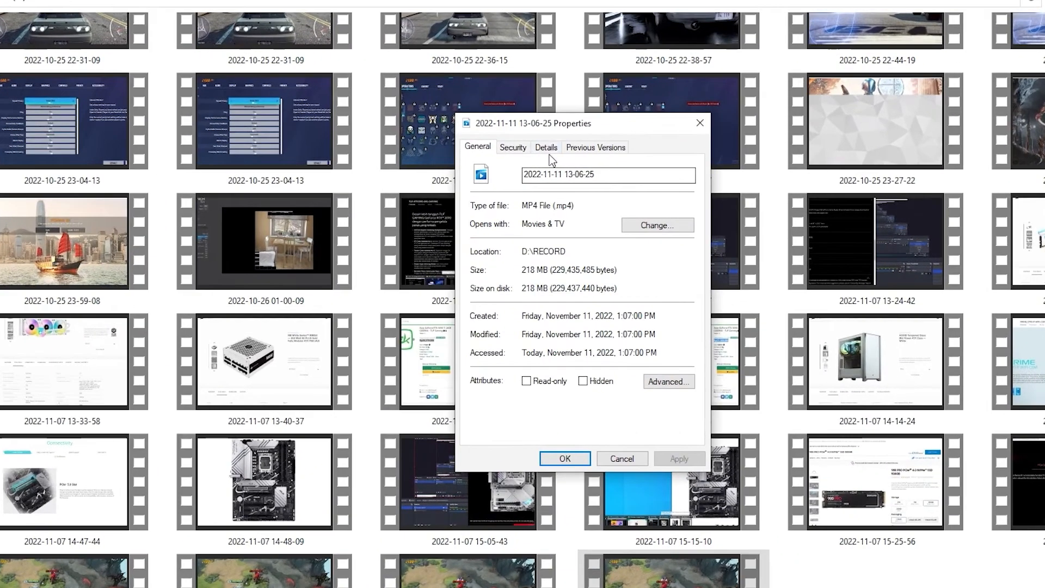
pyautogui.click(541, 153)
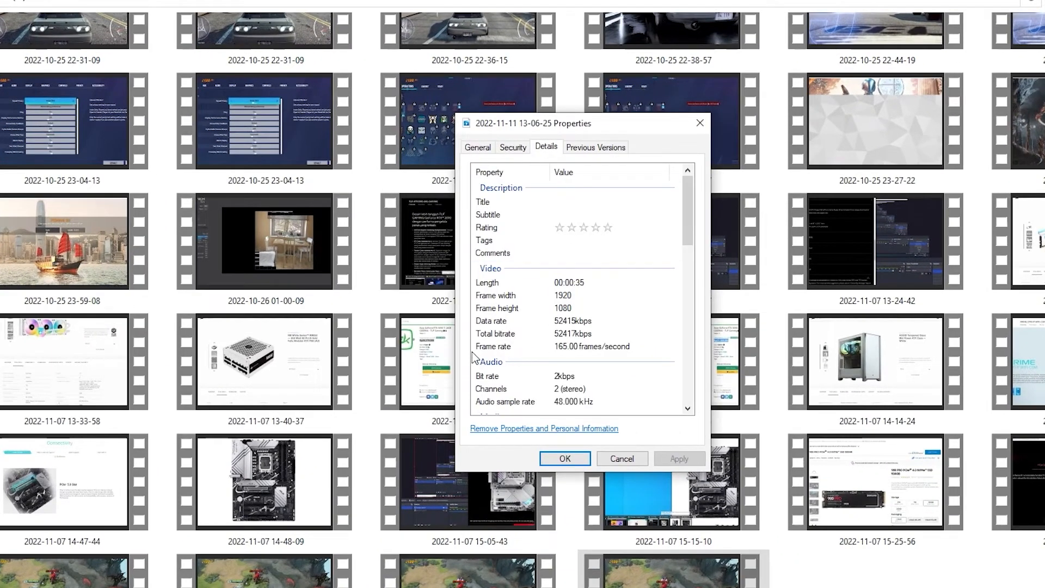
pyautogui.click(491, 350)
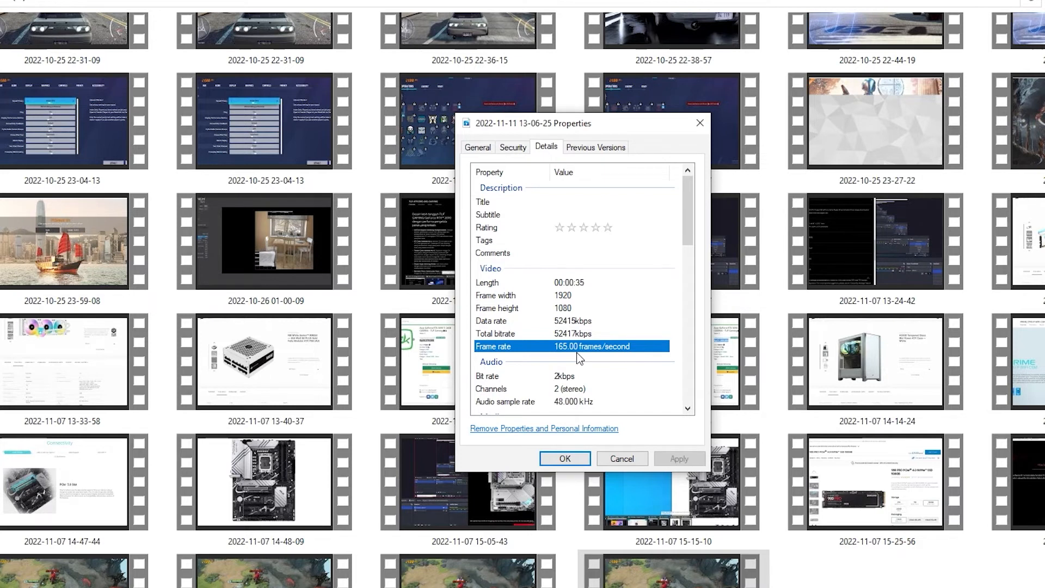
pyautogui.click(577, 463)
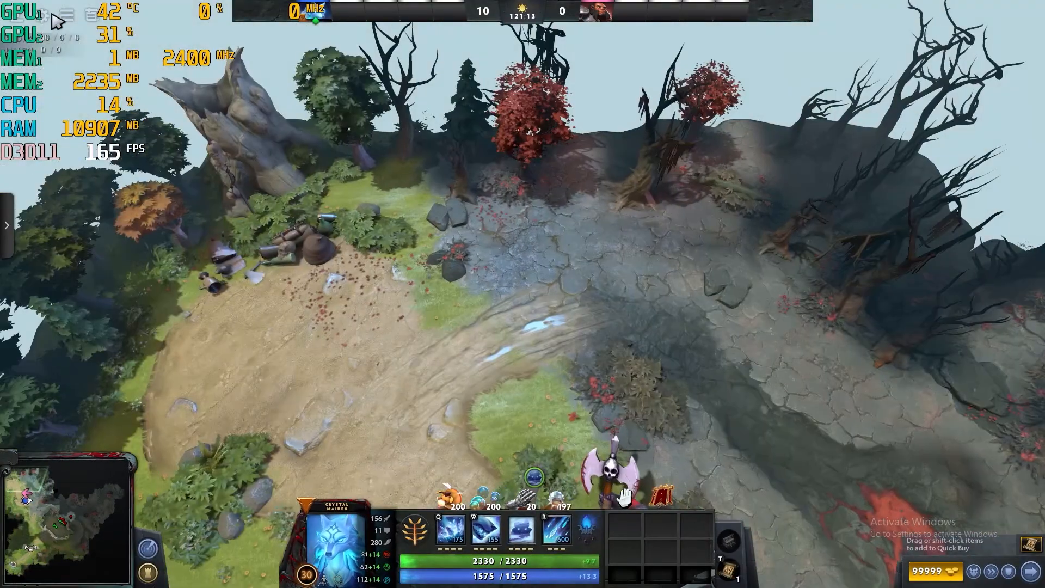
# - Raise Dota 2's maximum frames per second allowed from 165 to 240 in Video settings
pyautogui.click(52, 16)
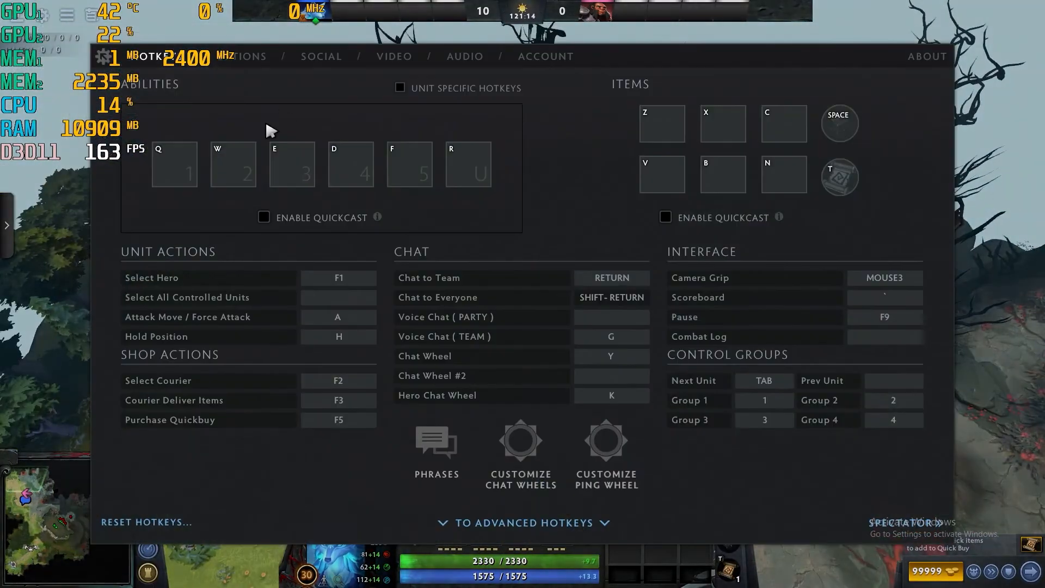
pyautogui.click(406, 62)
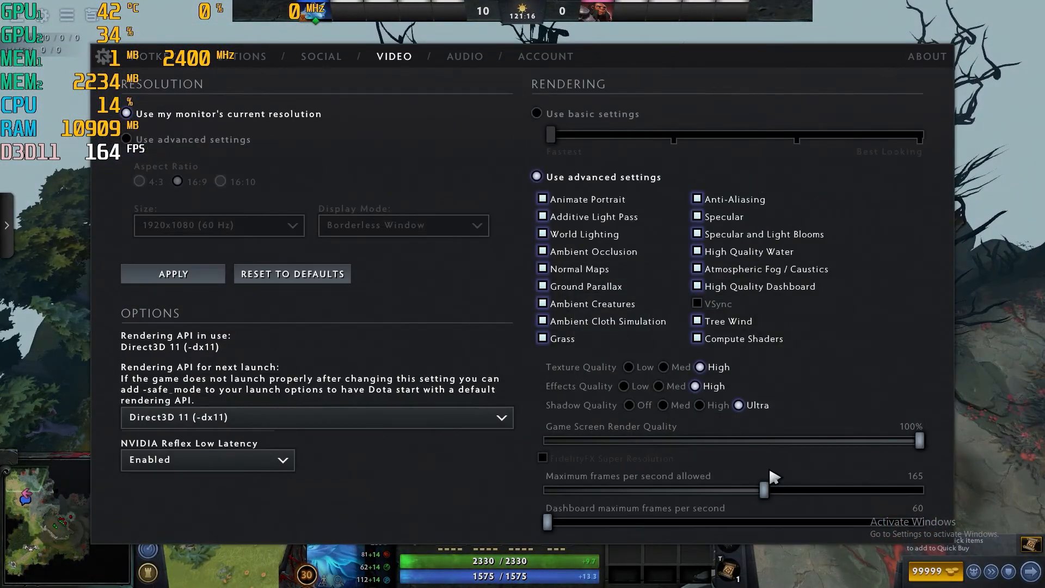
pyautogui.moveTo(770, 491); pyautogui.dragTo(941, 497)
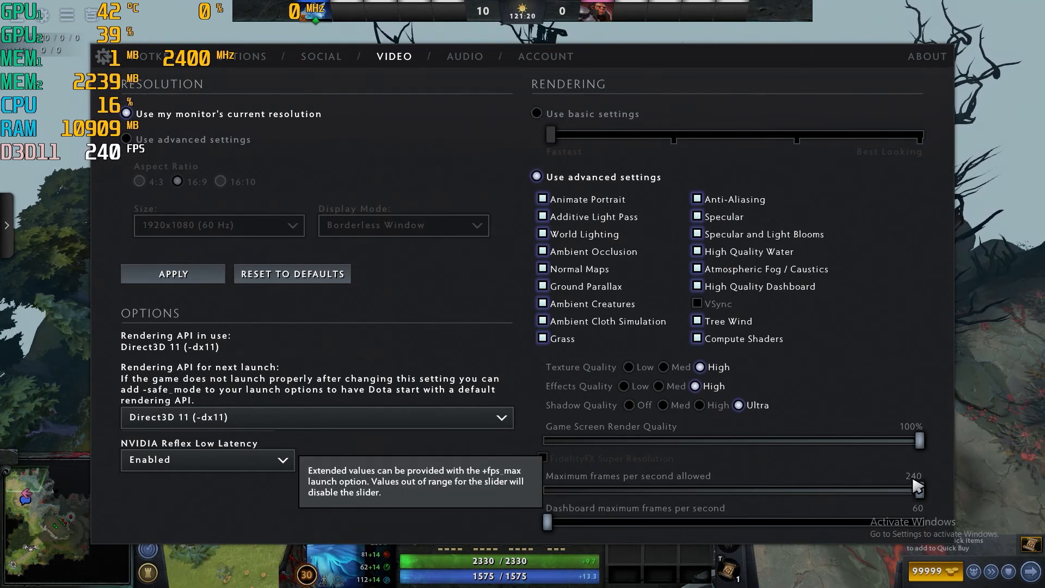
pyautogui.press('Escape')
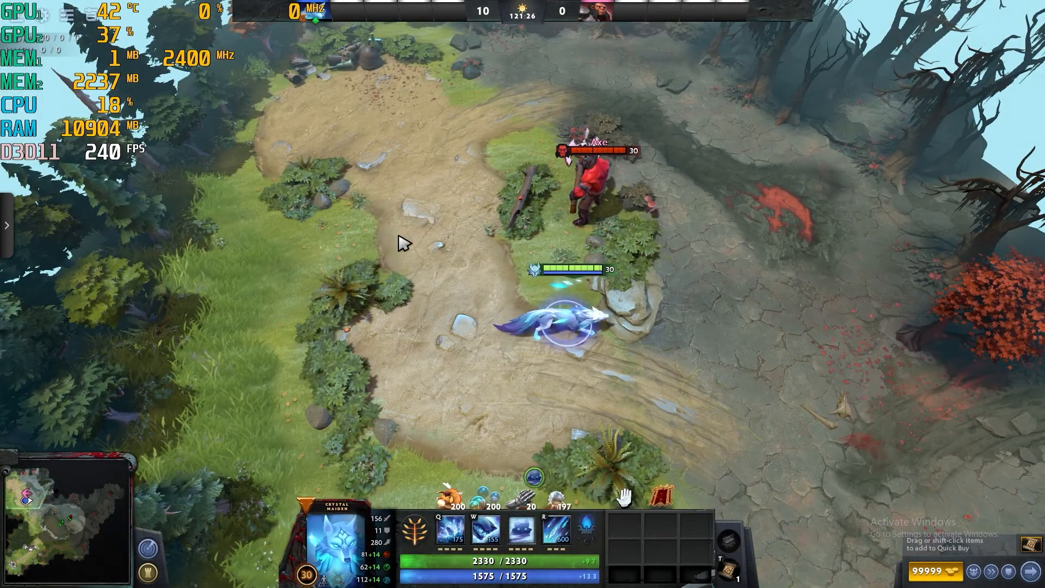
pyautogui.hotkey('alt', 'Tab')
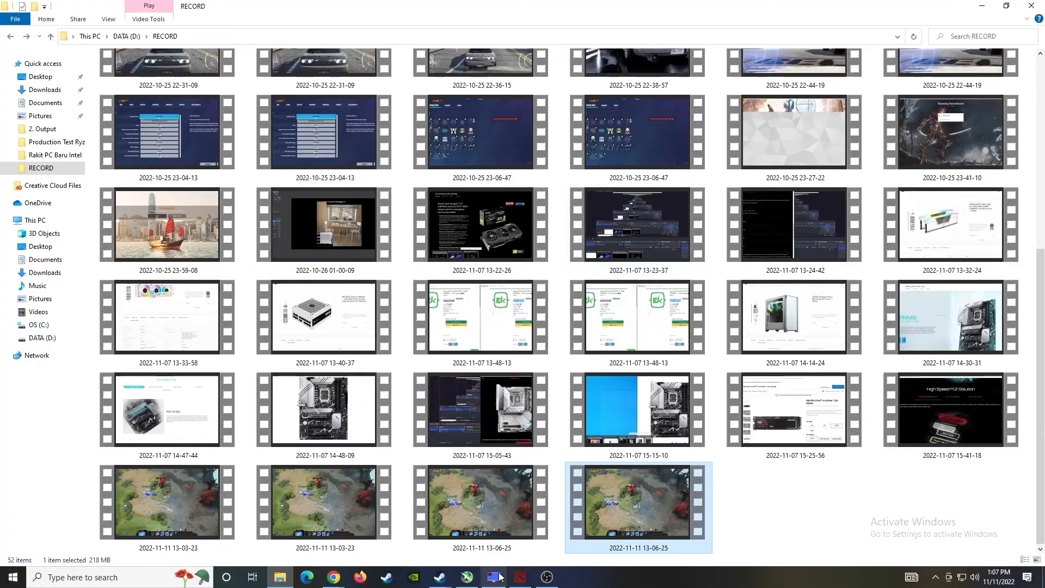
# - Set the OBS video frame rate numerator to 240 and start a new recording
pyautogui.click(548, 577)
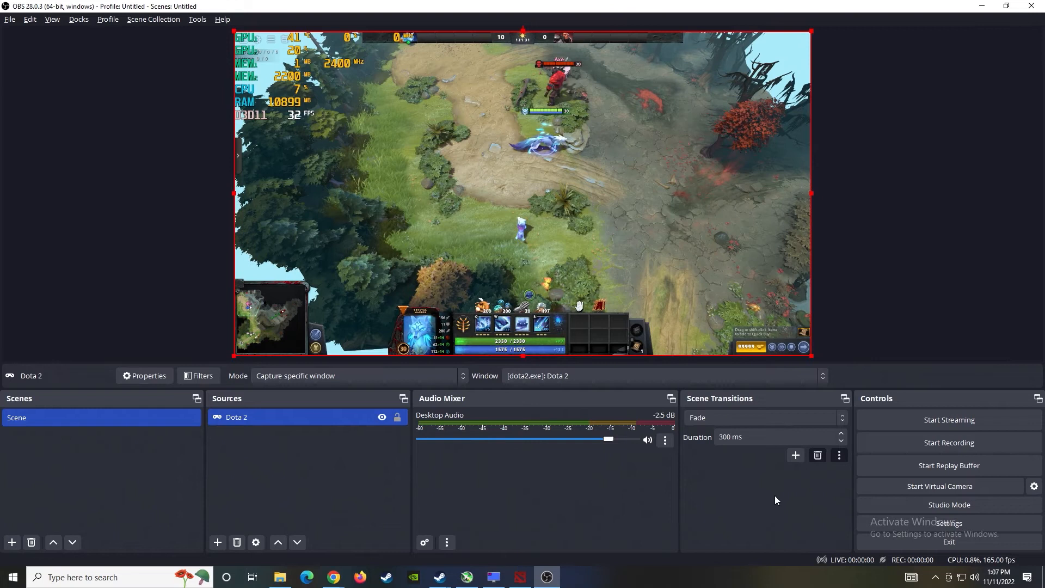
pyautogui.click(946, 521)
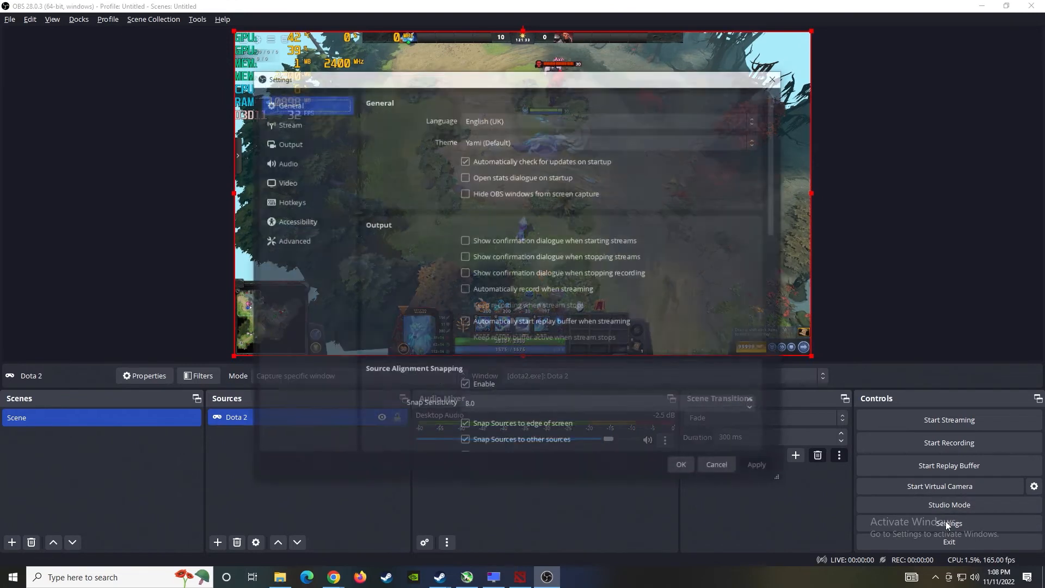
pyautogui.click(252, 172)
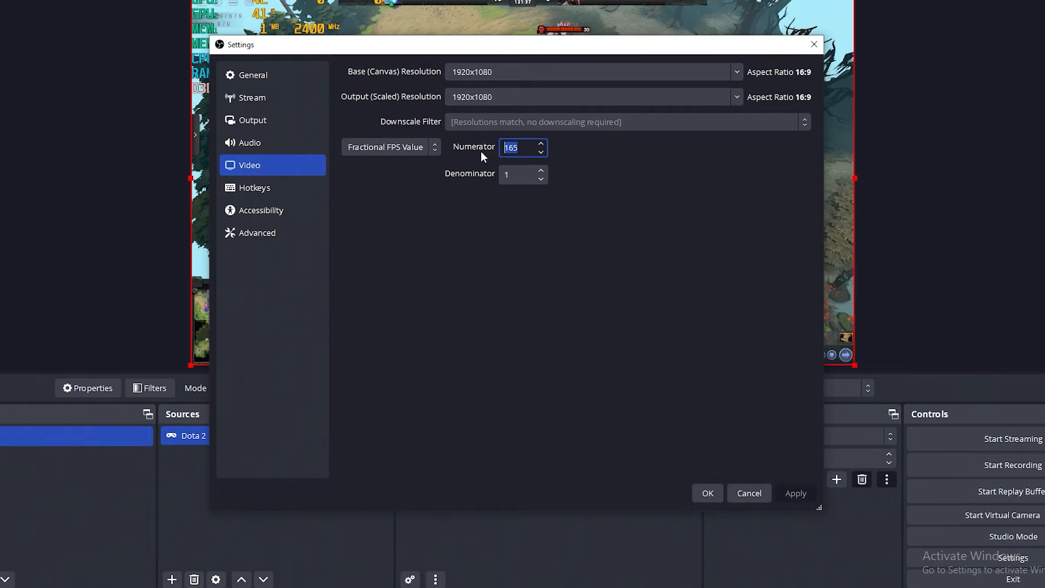
pyautogui.write('240')
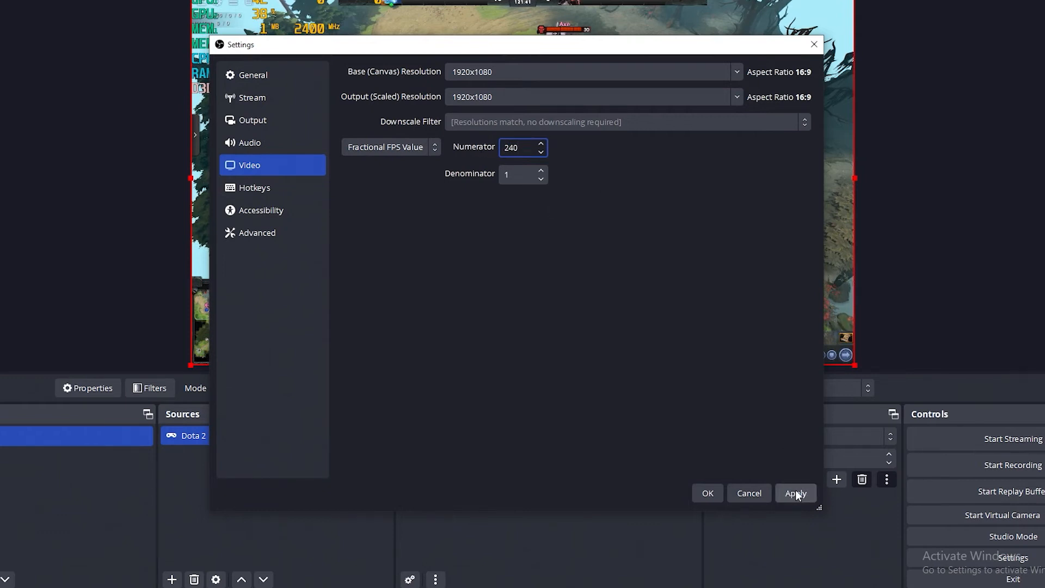
pyautogui.click(708, 493)
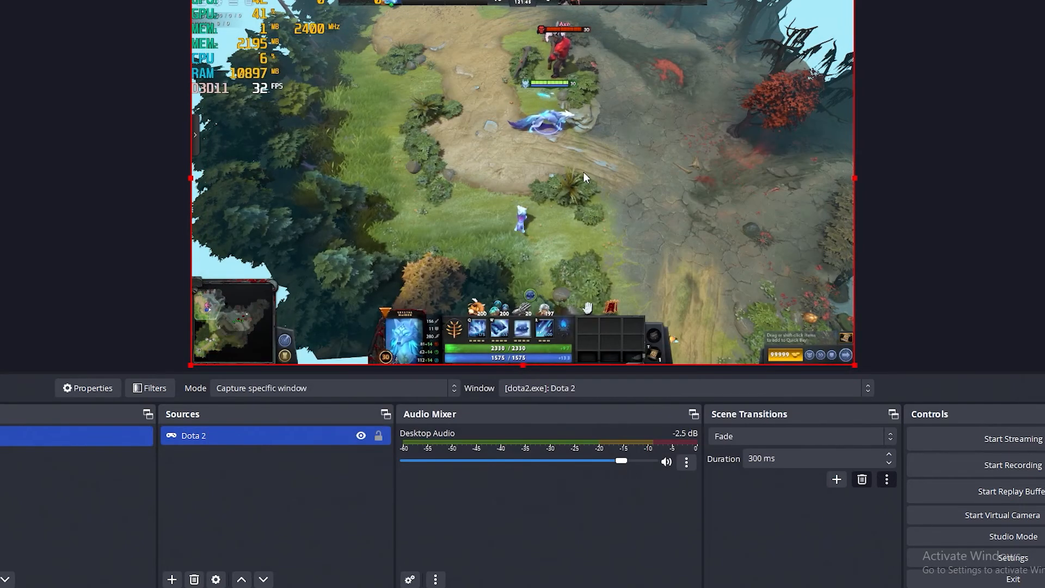
pyautogui.click(1029, 466)
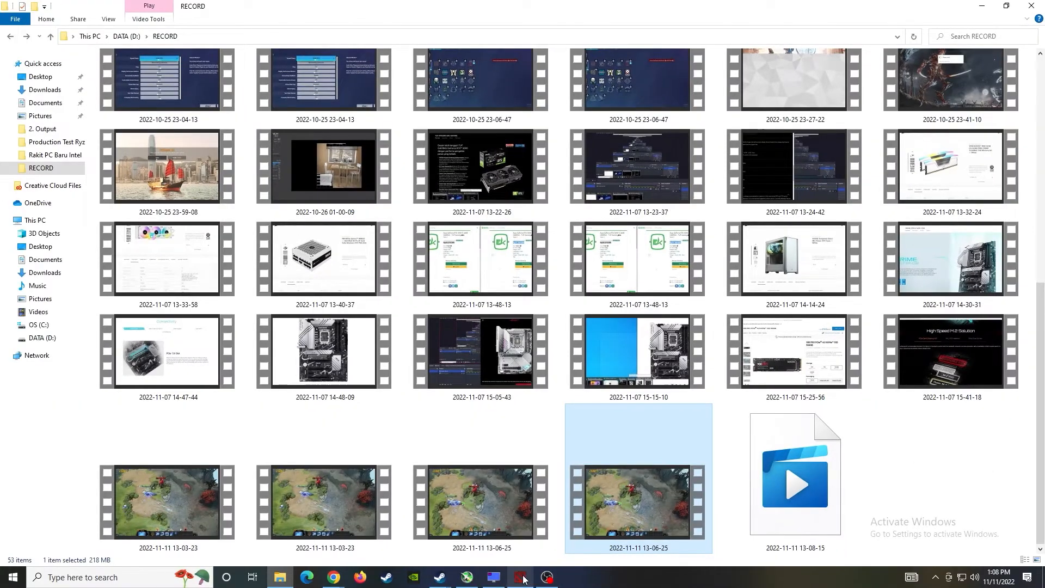
pyautogui.click(521, 577)
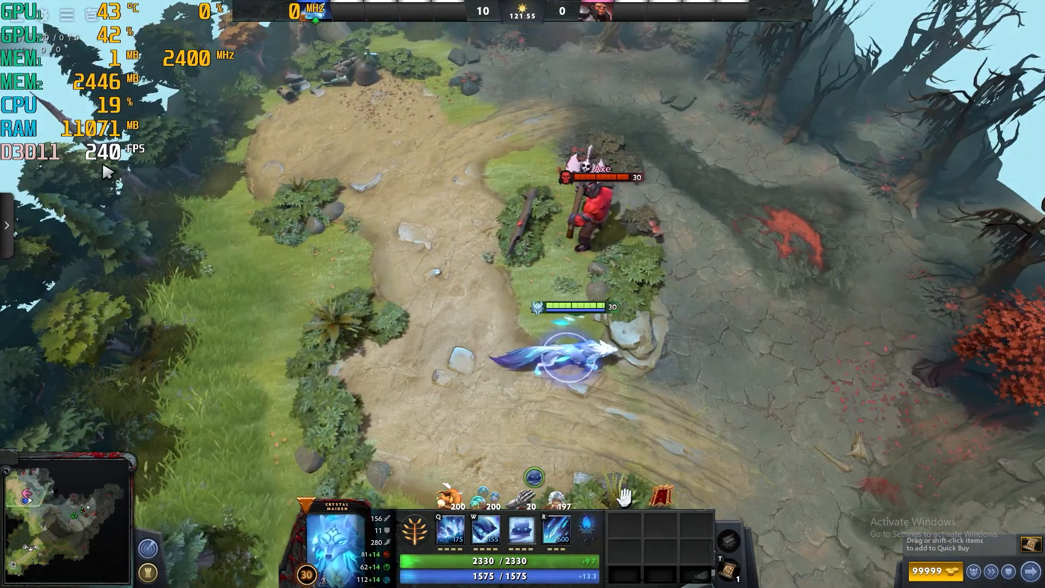
# - Kite Crystal Maiden around Axe and cast Freezing Field to kill him, reaching 11 kills
pyautogui.rightClick(383, 304)
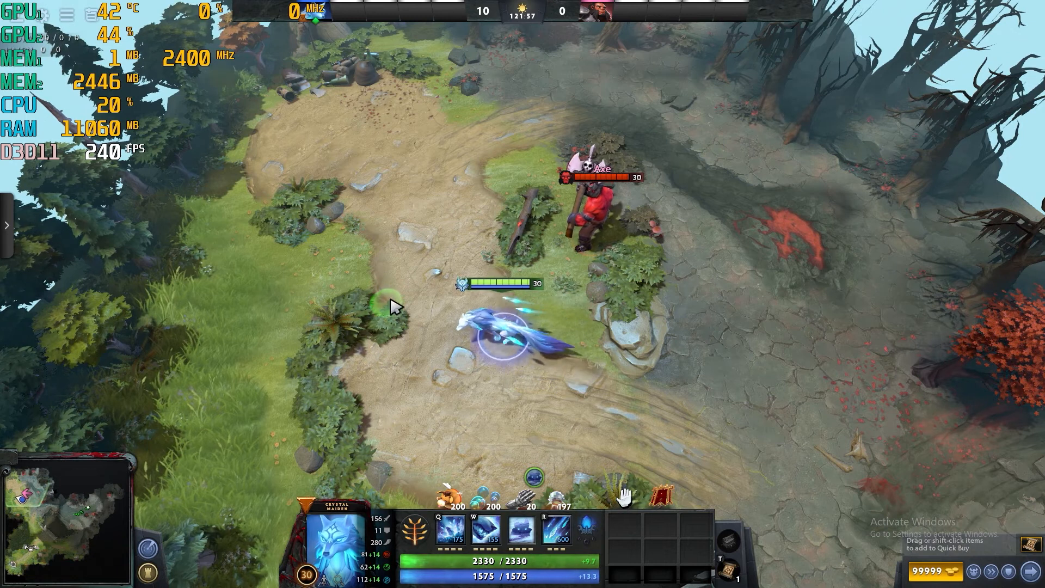
pyautogui.rightClick(679, 288)
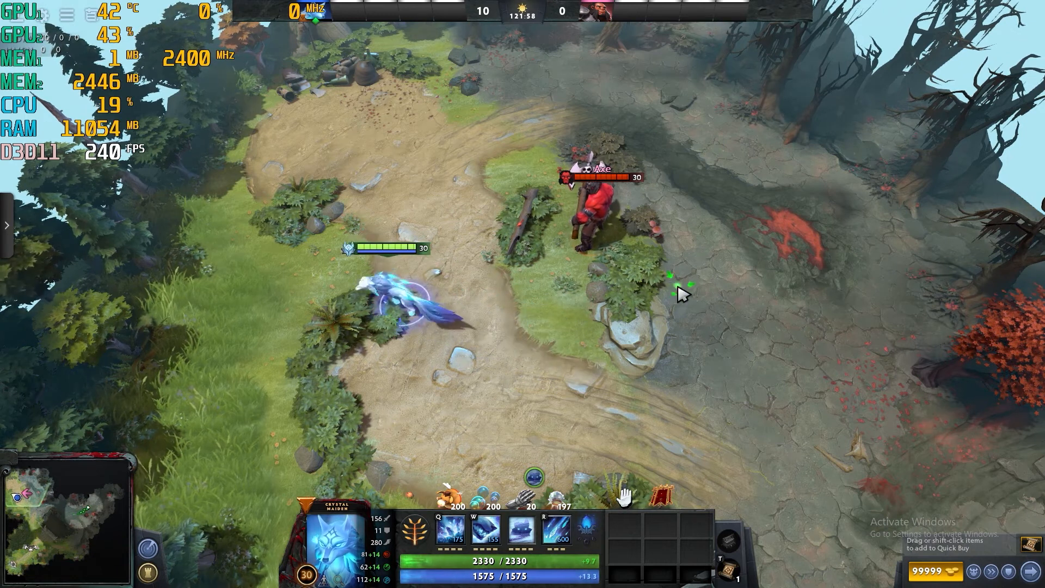
pyautogui.rightClick(752, 294)
pyautogui.rightClick(382, 292)
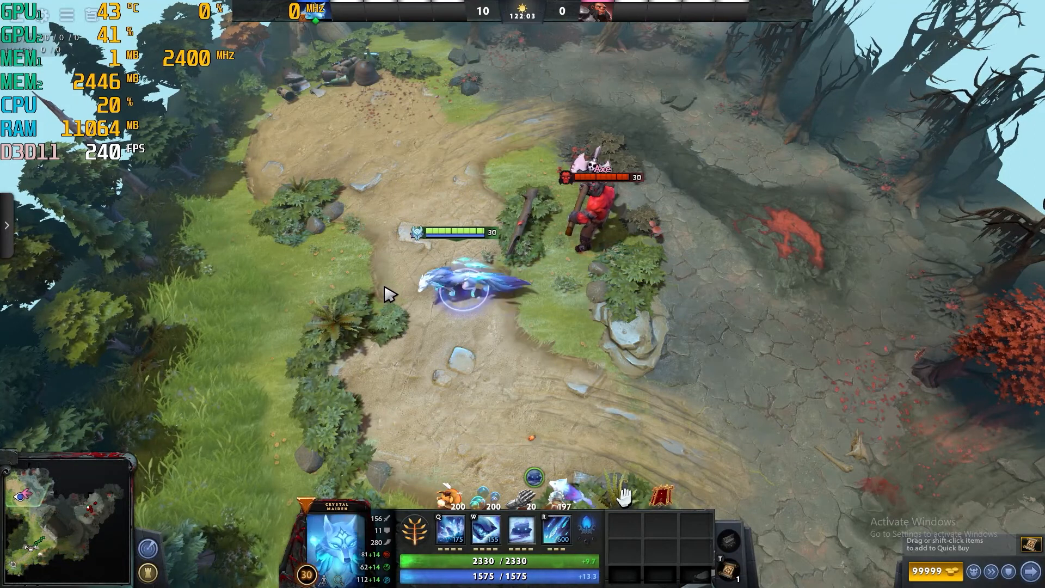
pyautogui.rightClick(511, 289)
pyautogui.press('r')
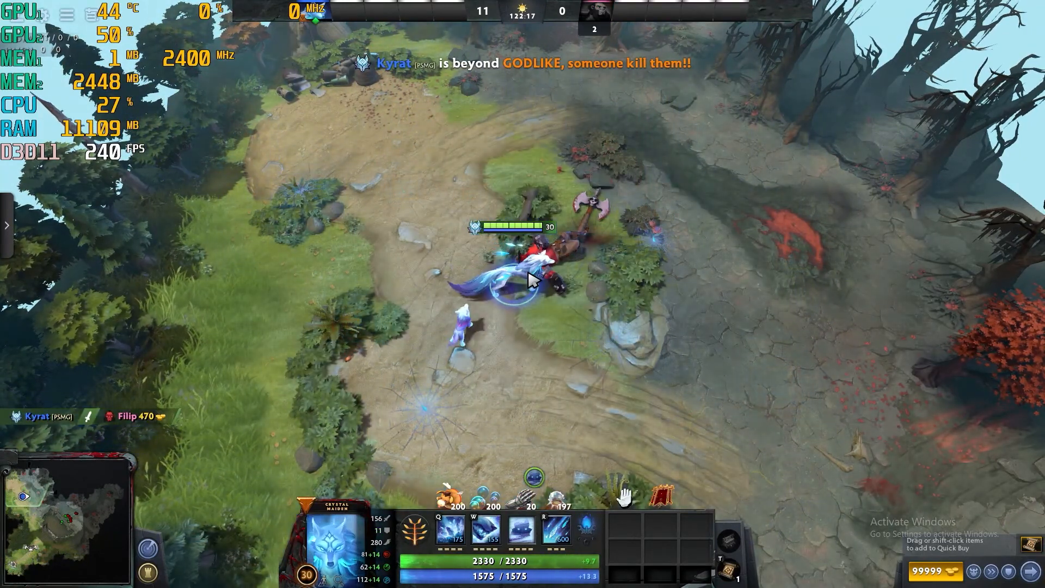
pyautogui.rightClick(427, 316)
pyautogui.rightClick(533, 334)
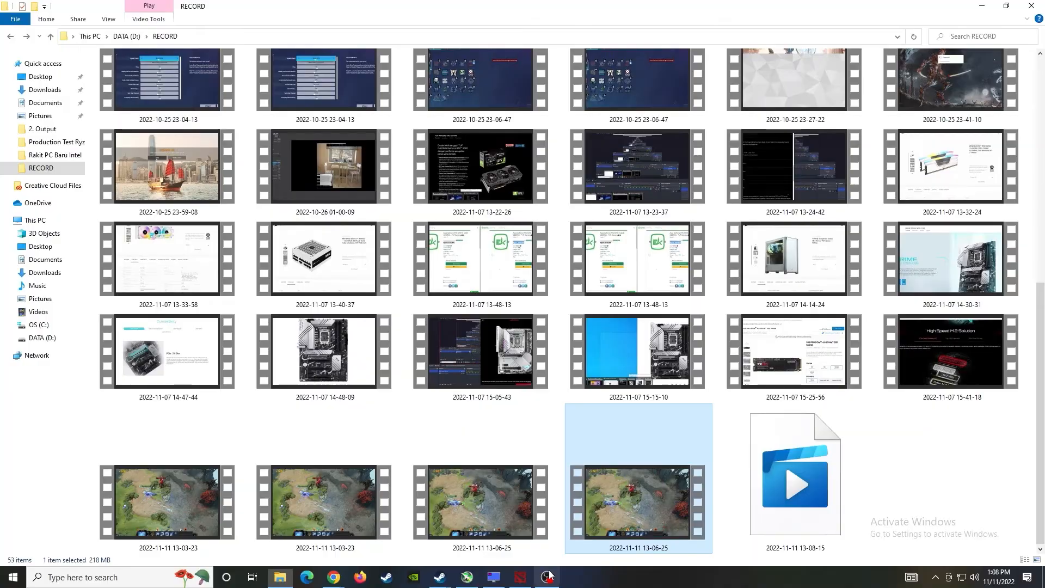
# - Stop the OBS recording and locate the new 13-08-15 MKV and MP4 files, each 318 MB
pyautogui.click(547, 577)
pyautogui.click(972, 441)
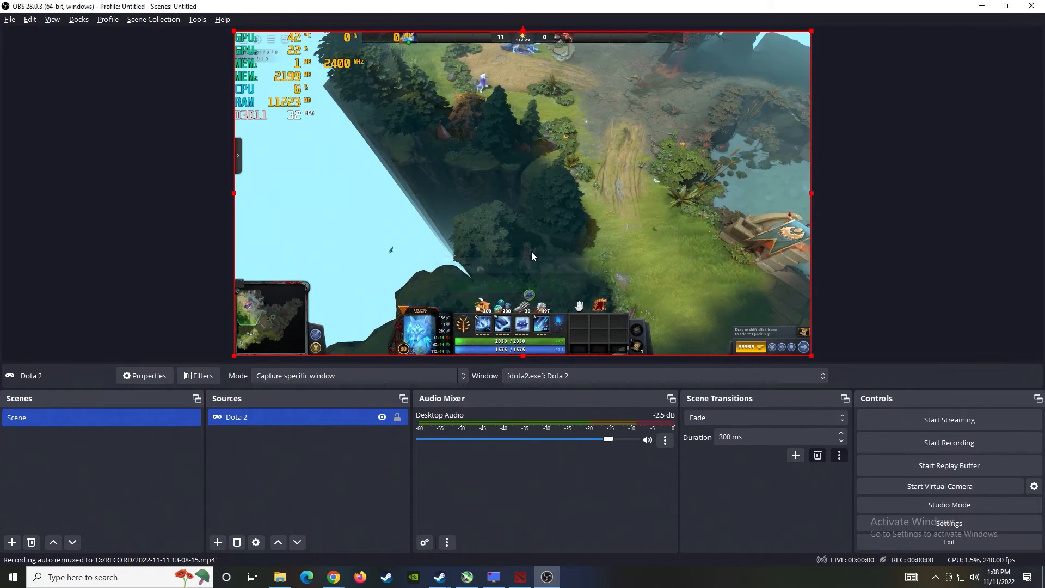
pyautogui.click(281, 579)
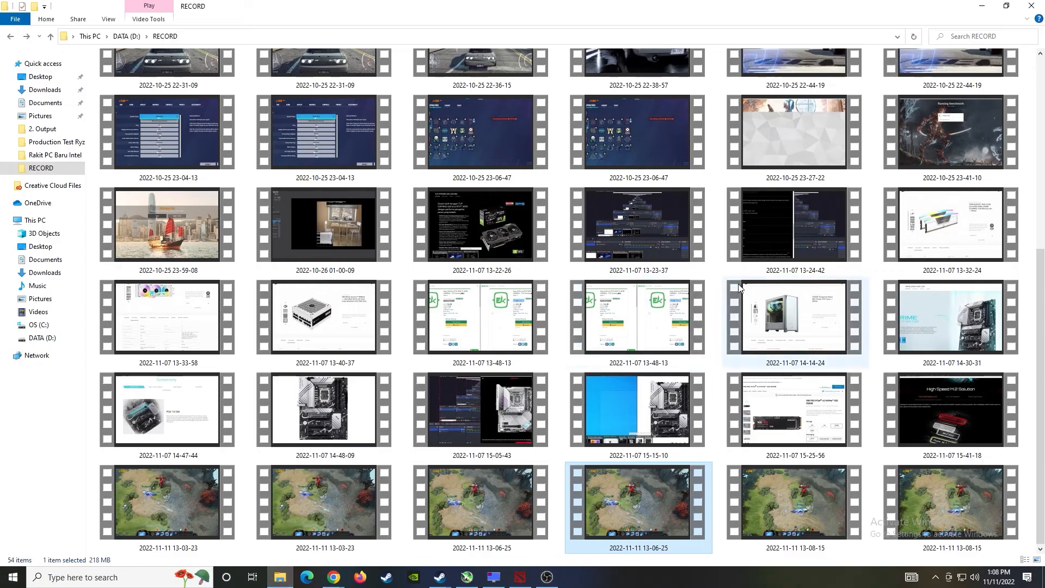
pyautogui.click(798, 498)
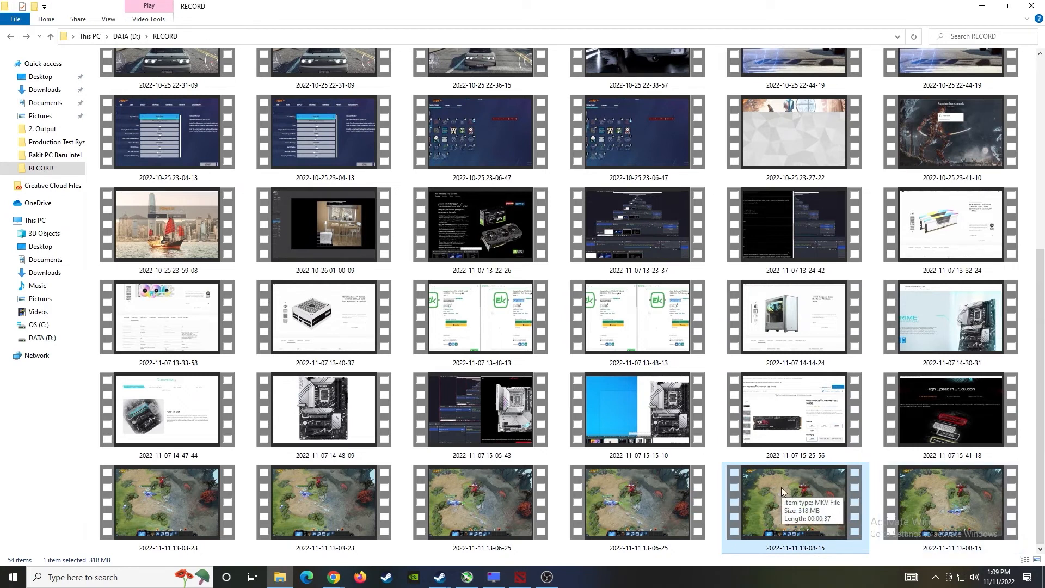
pyautogui.click(978, 494)
pyautogui.rightClick(978, 494)
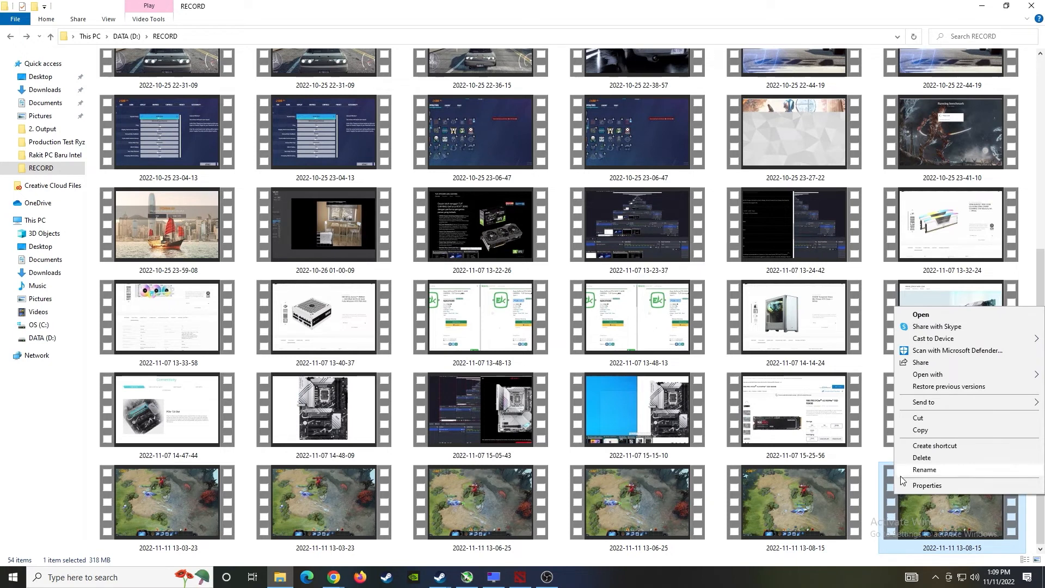
pyautogui.click(918, 486)
pyautogui.moveTo(938, 294); pyautogui.dragTo(543, 162)
pyautogui.click(520, 178)
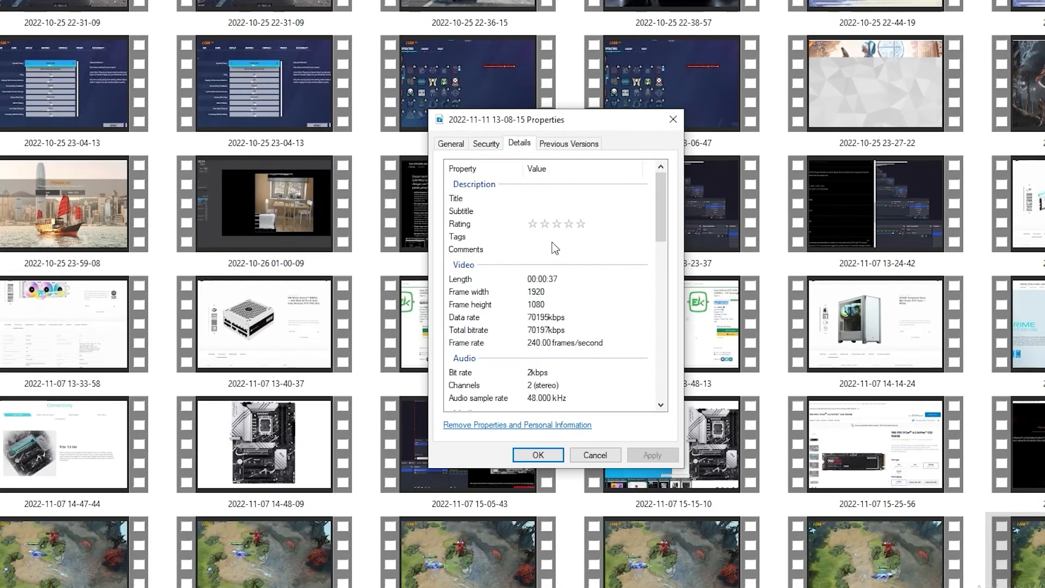
pyautogui.click(512, 343)
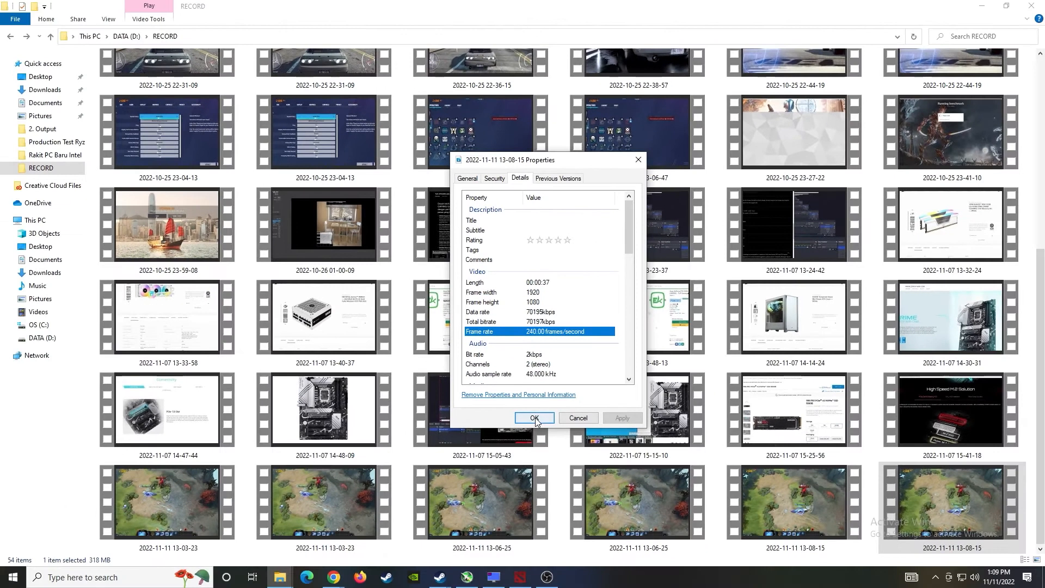
pyautogui.click(534, 418)
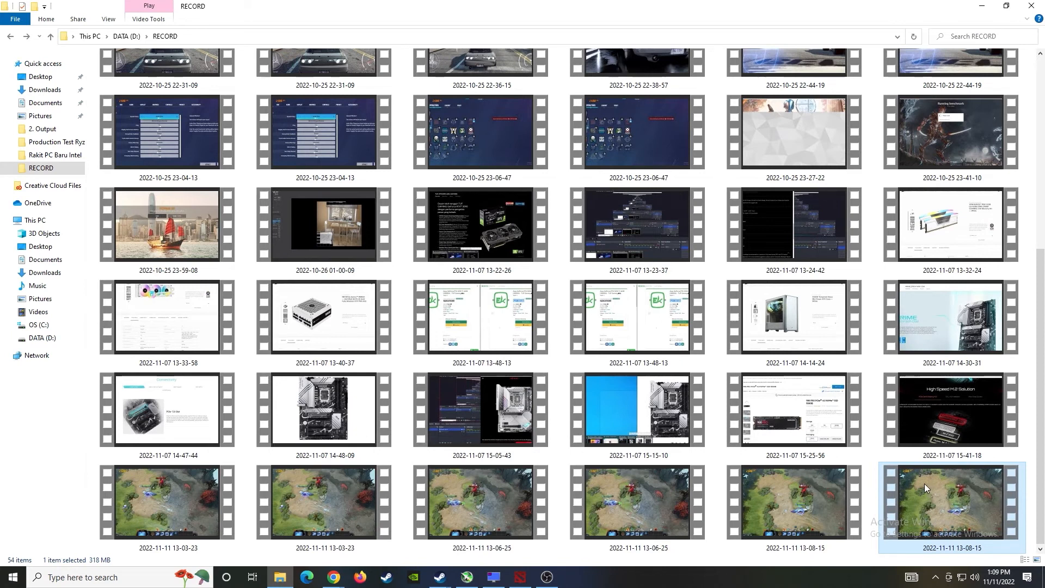
pyautogui.rightClick(803, 493)
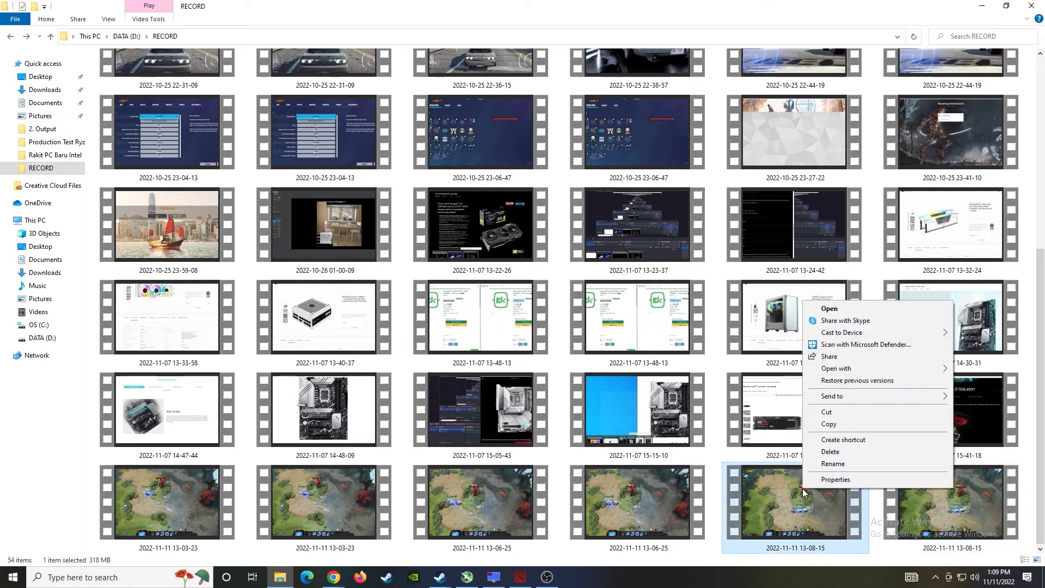
pyautogui.click(827, 481)
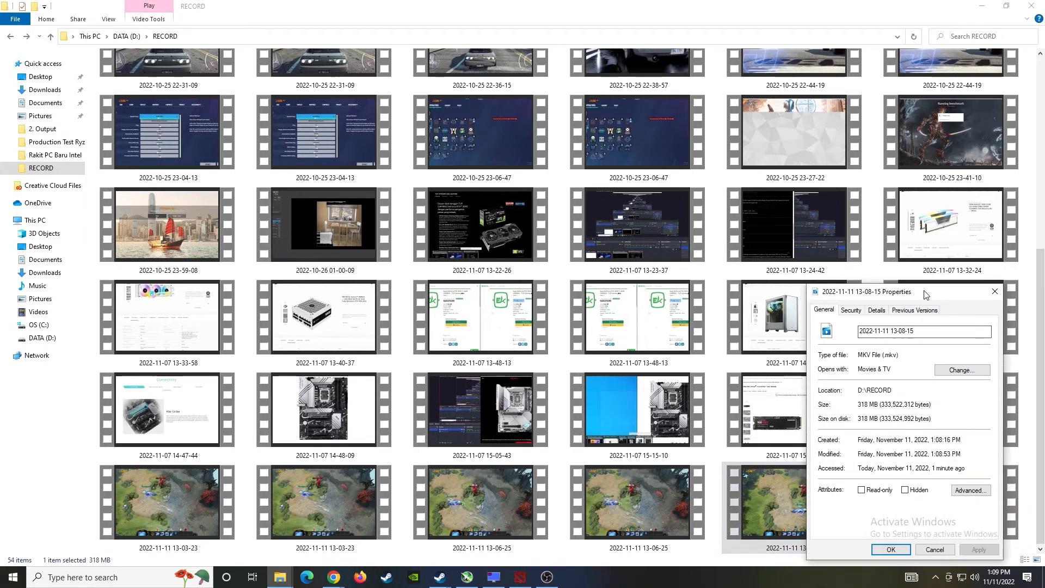
pyautogui.moveTo(926, 293); pyautogui.dragTo(538, 135)
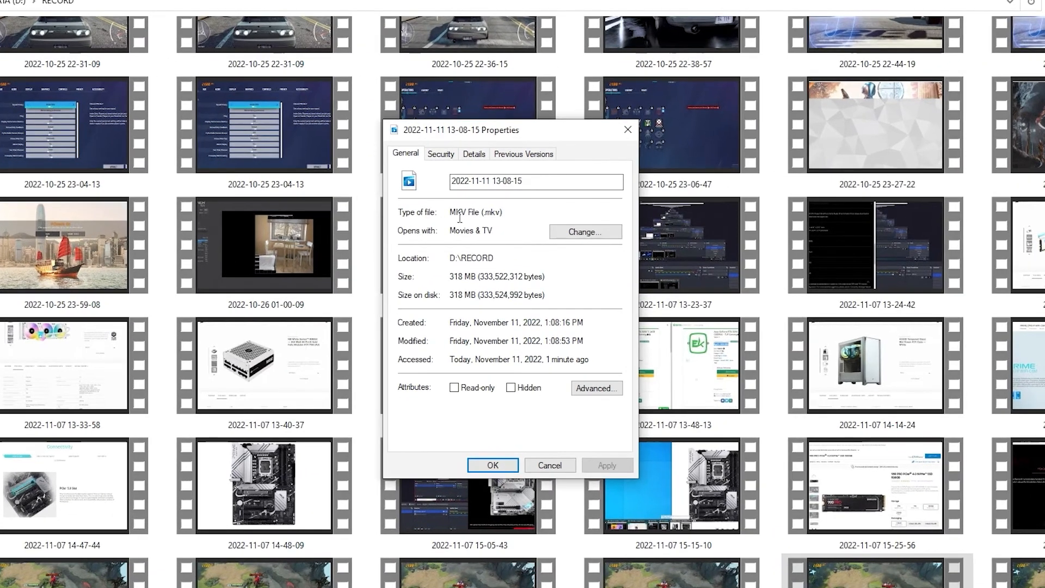
pyautogui.click(471, 156)
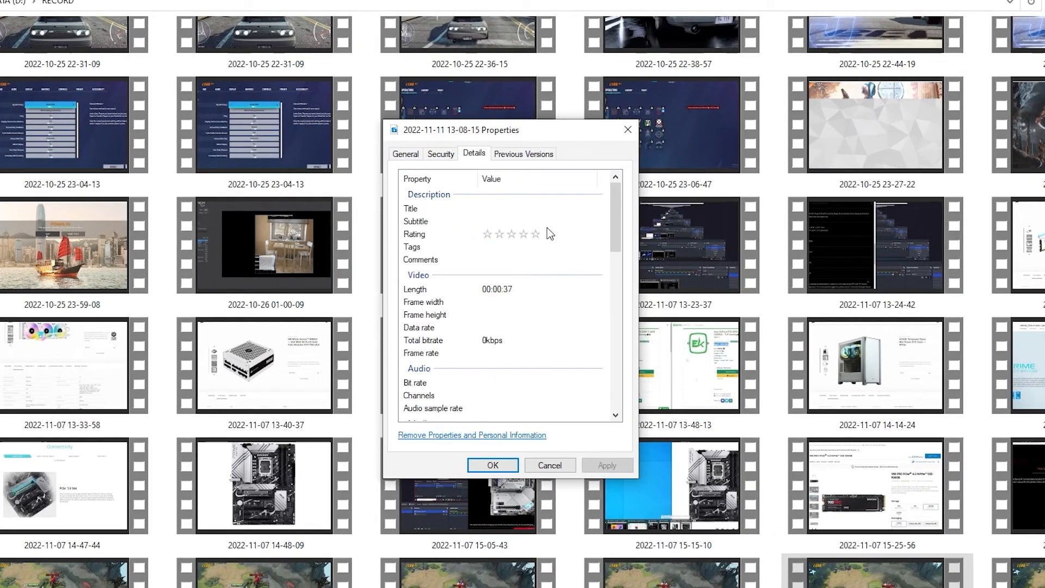
pyautogui.scroll(-12, 545, 275)
pyautogui.scroll(-3, 552, 273)
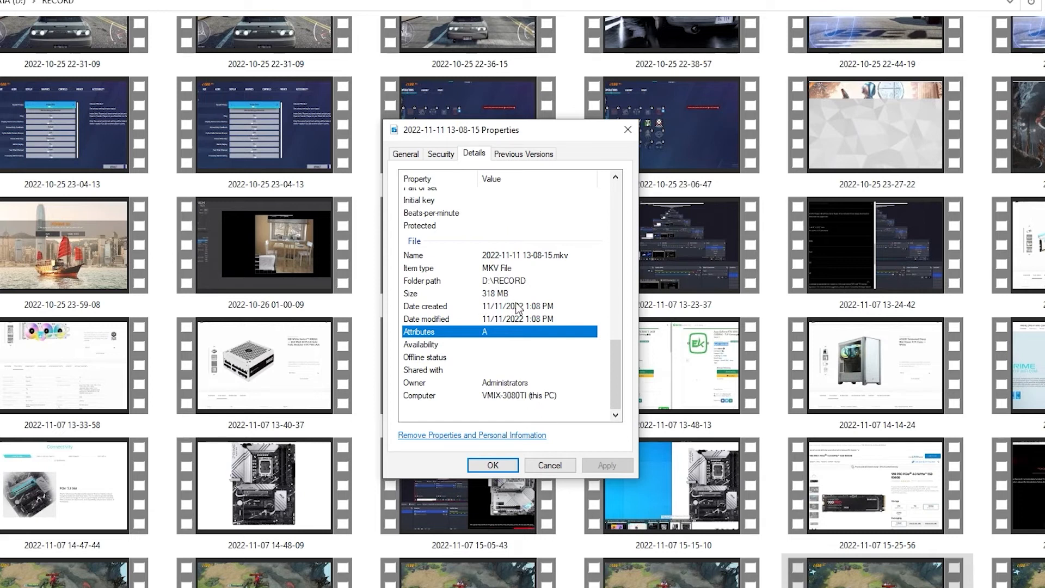
pyautogui.scroll(10, 512, 344)
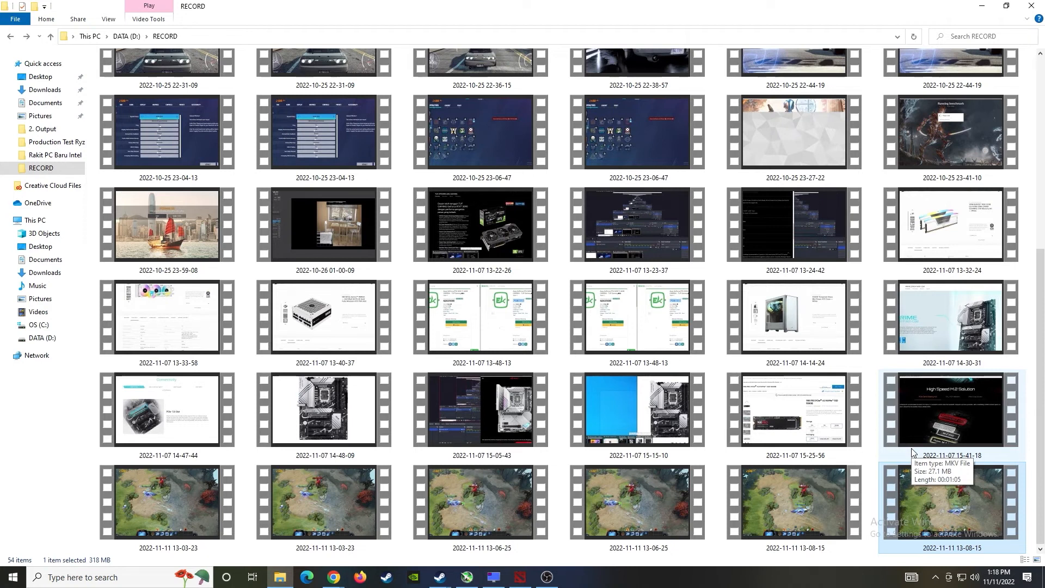
# - In Output settings, confirm Replay Buffer is enabled at 300 s and 2000 MB, then apply
pyautogui.click(548, 577)
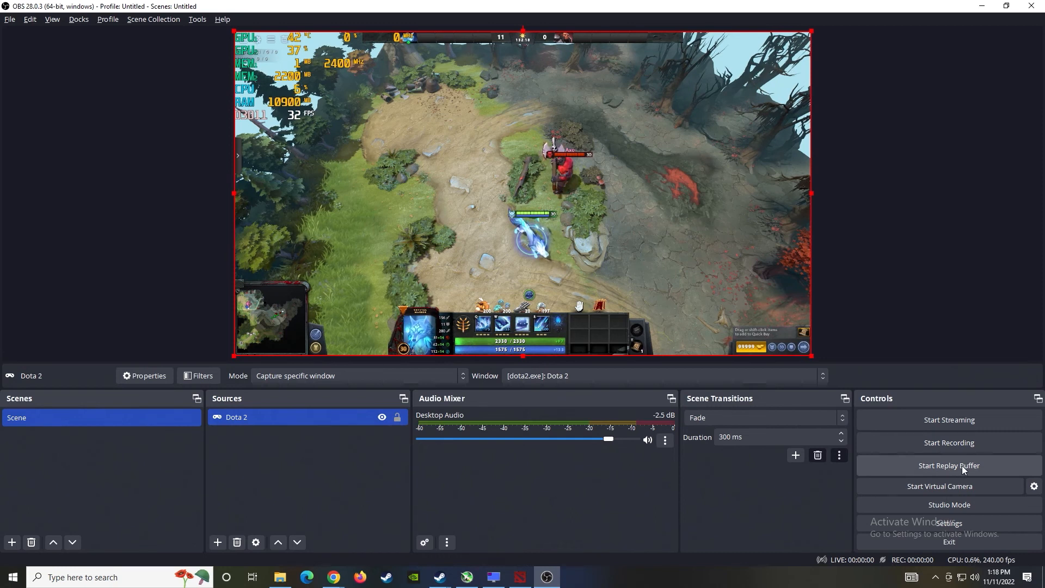
pyautogui.click(945, 522)
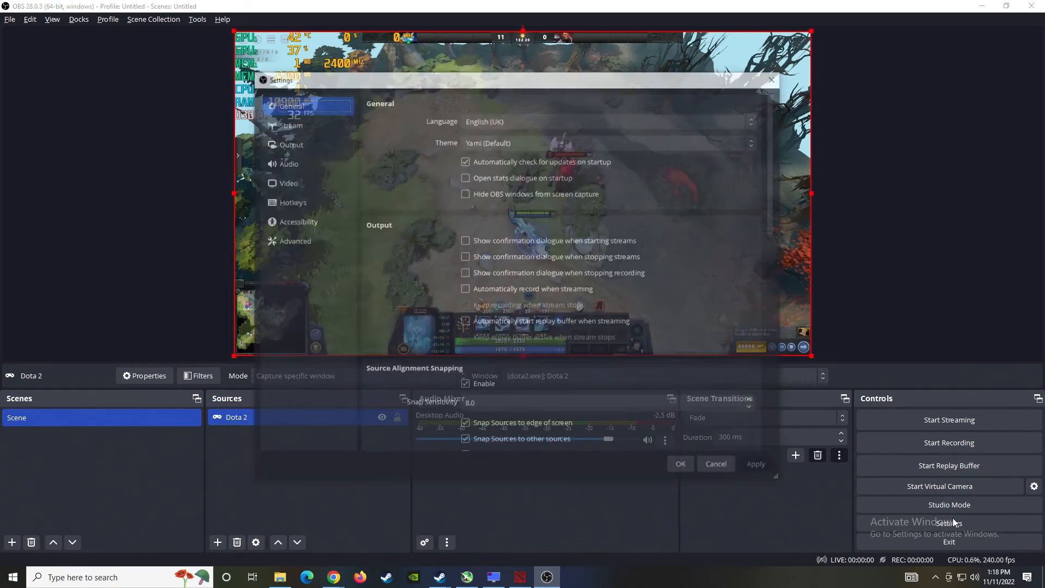
pyautogui.click(301, 144)
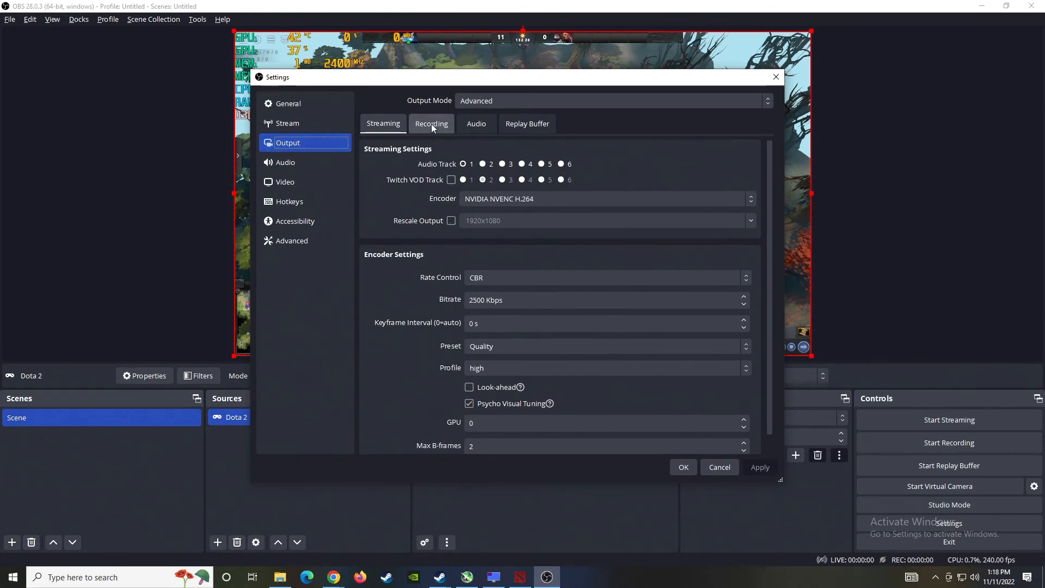
pyautogui.click(527, 124)
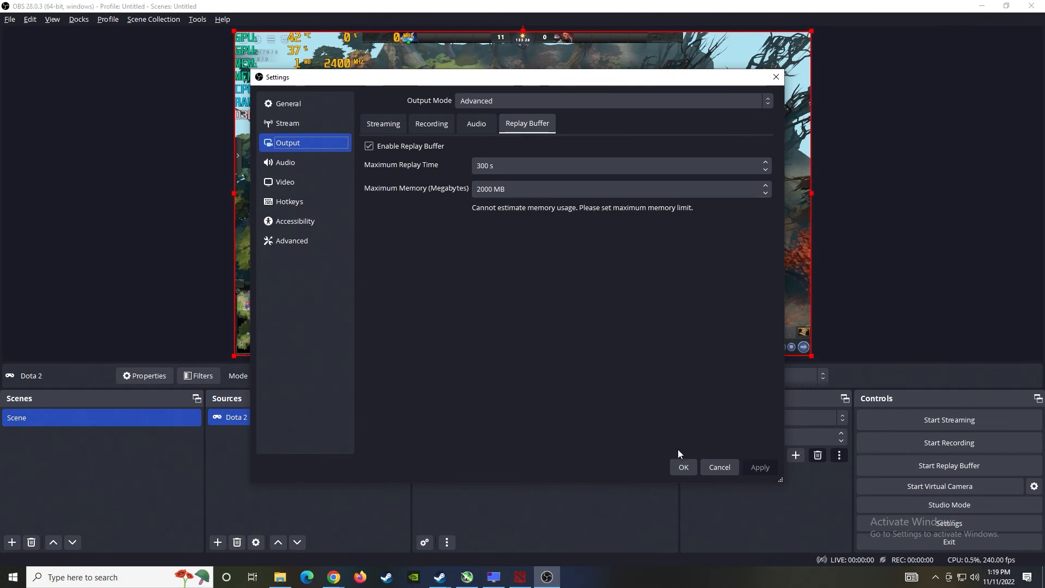
pyautogui.click(684, 469)
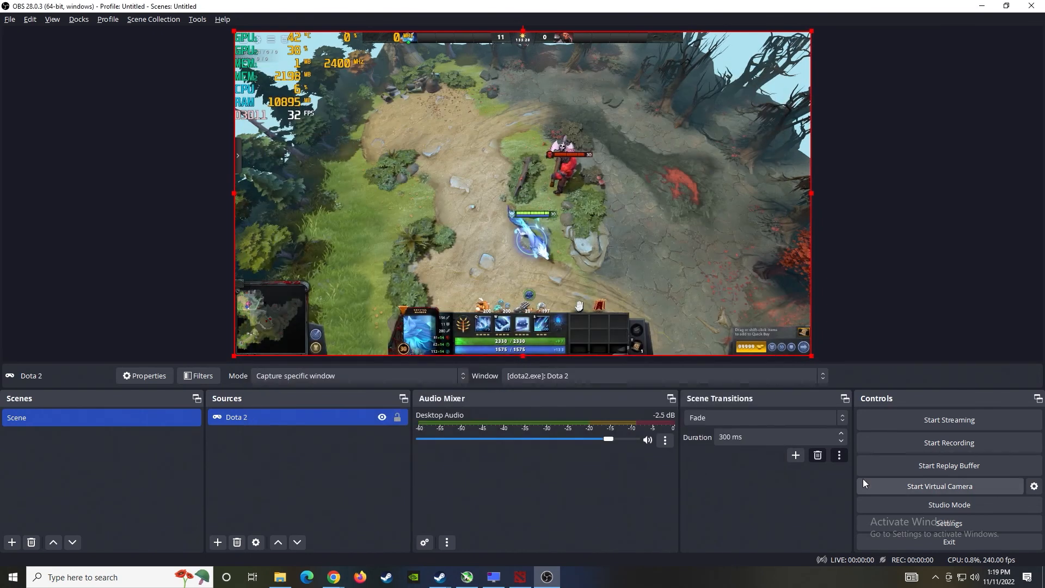
# - Start the OBS replay buffer and maneuver Crystal Maiden around Axe in Dota 2
pyautogui.click(956, 467)
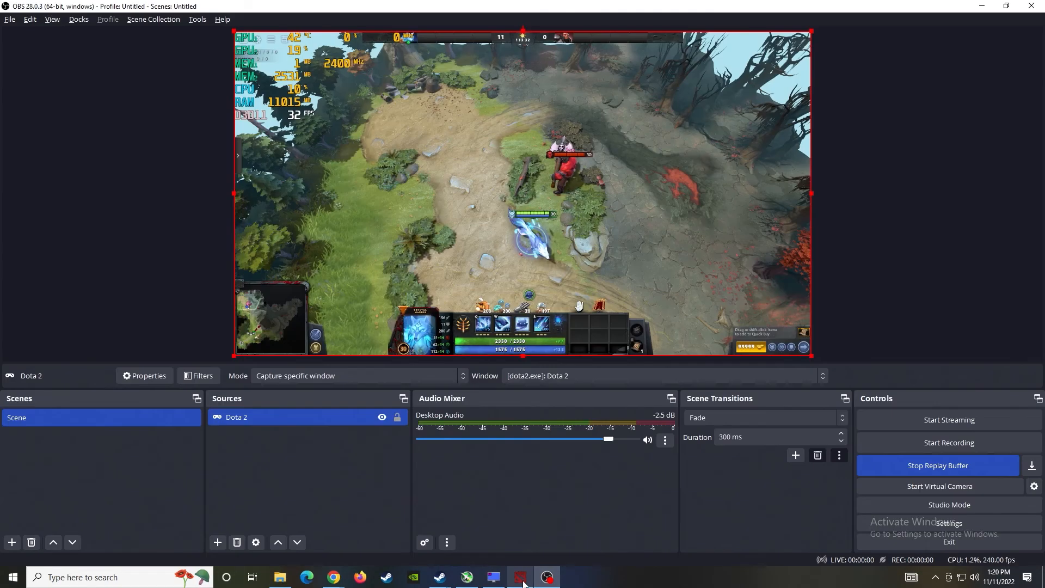
pyautogui.click(524, 584)
pyautogui.rightClick(430, 311)
pyautogui.rightClick(284, 294)
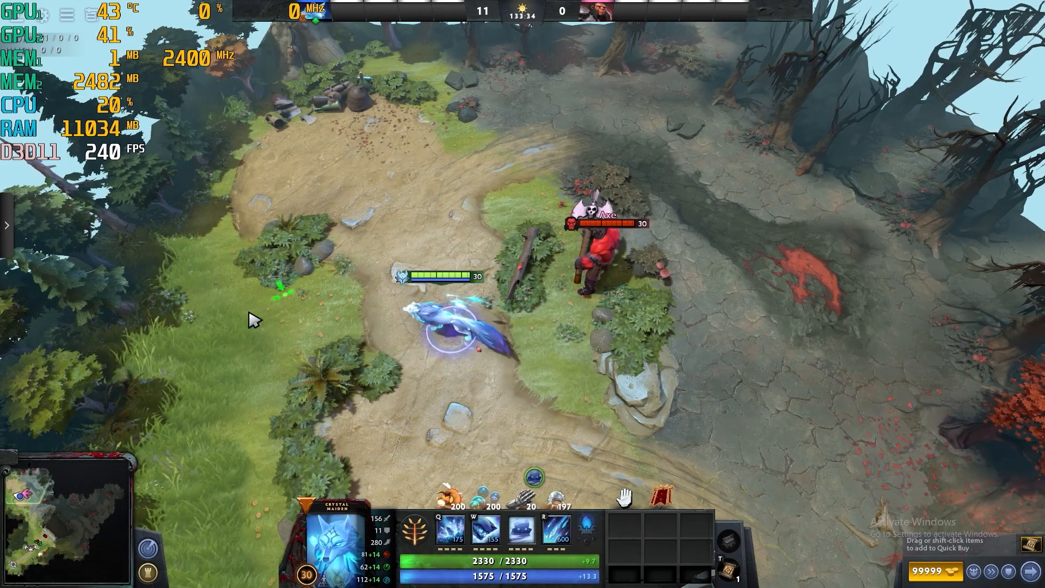
pyautogui.rightClick(550, 354)
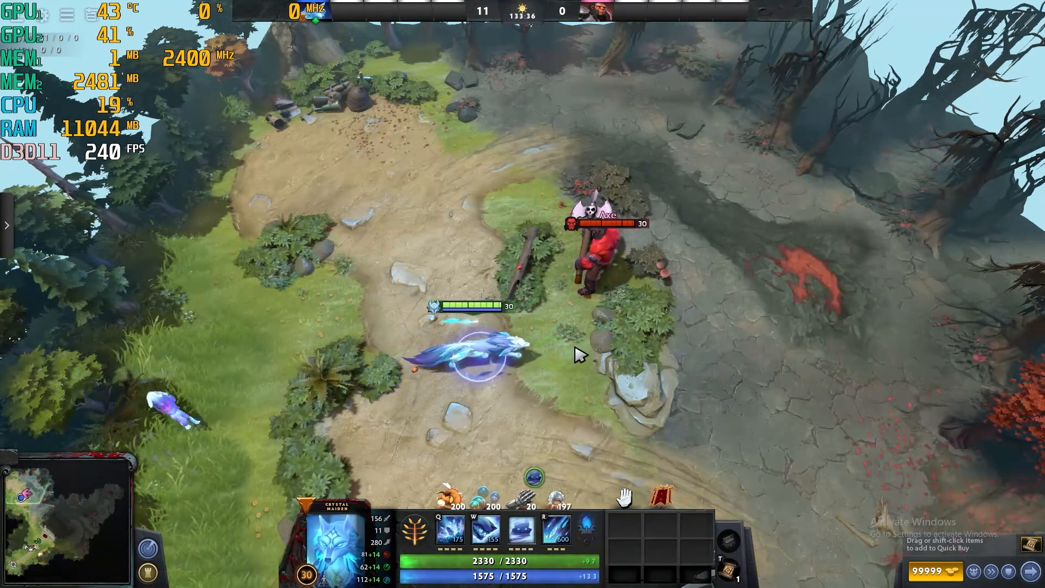
pyautogui.rightClick(795, 340)
pyautogui.rightClick(438, 351)
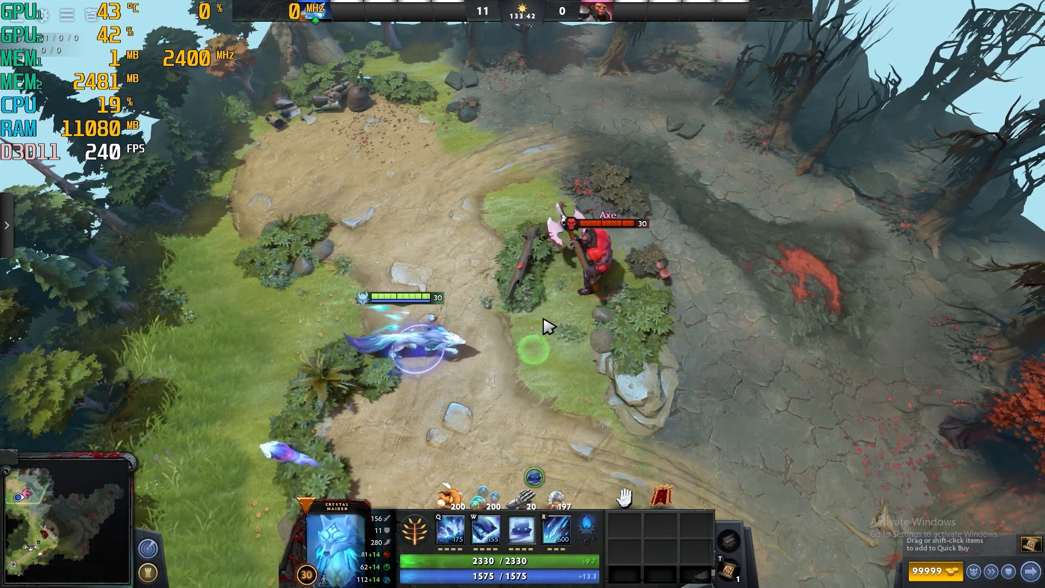
# - Cast Crystal Nova and Freezing Field to kill Axe, reaching 12 kills, then return to OBS
pyautogui.press('q')
pyautogui.press('r')
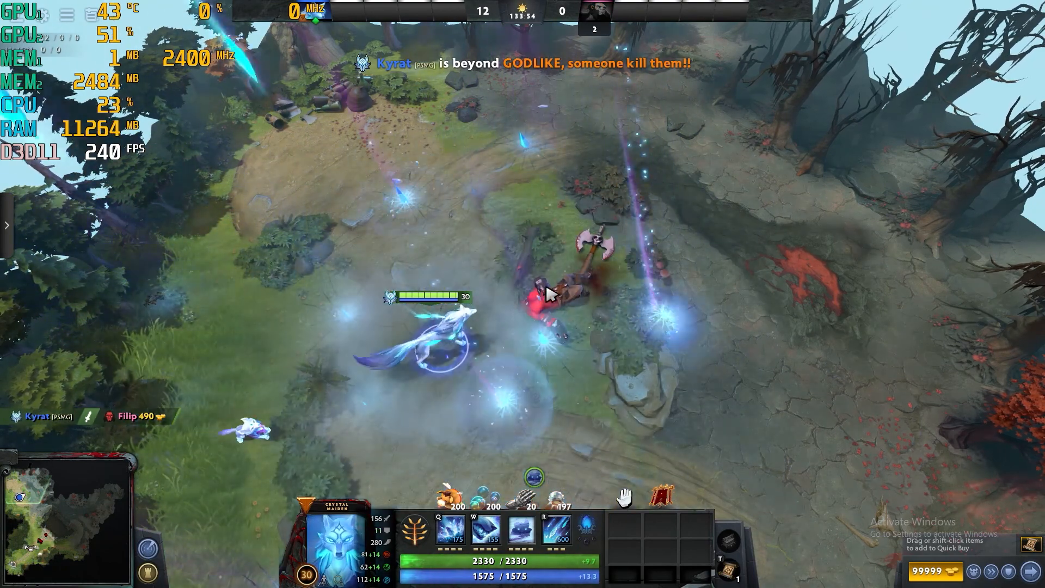
pyautogui.rightClick(538, 372)
pyautogui.rightClick(422, 381)
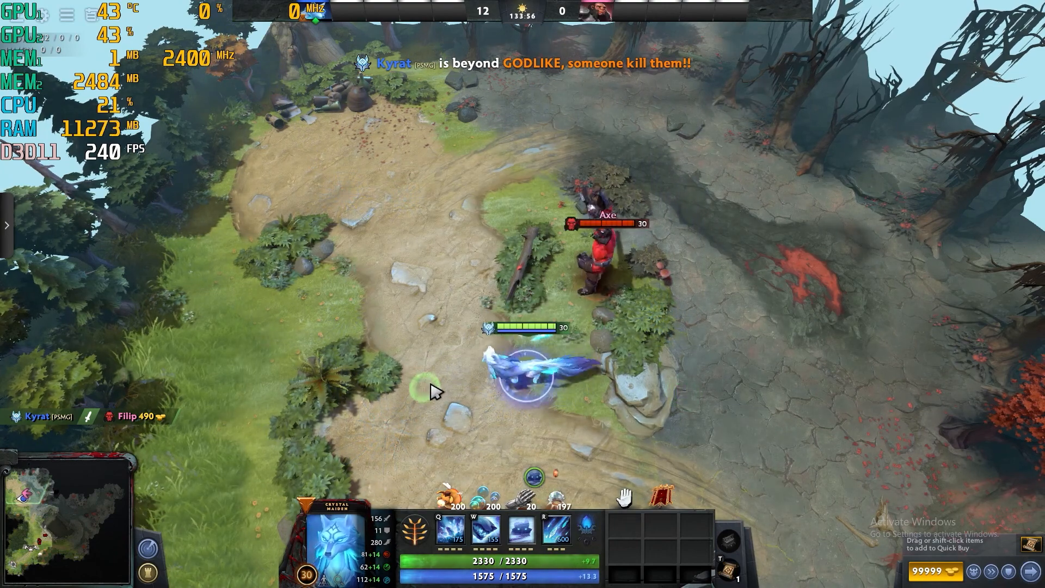
pyautogui.rightClick(401, 302)
pyautogui.hotkey('alt', 'Tab')
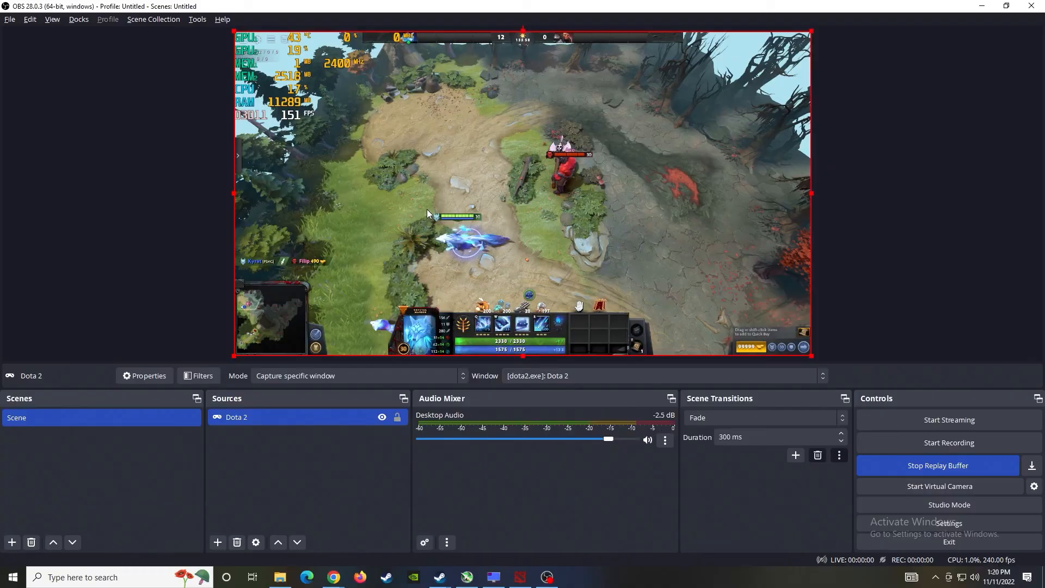
pyautogui.click(1033, 467)
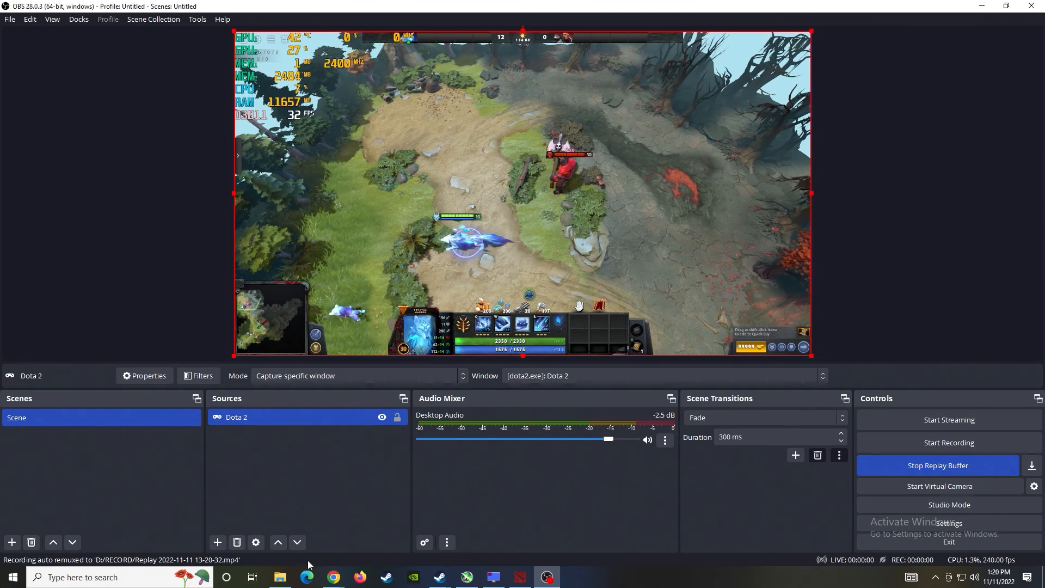
pyautogui.click(278, 578)
pyautogui.scroll(-3, 610, 411)
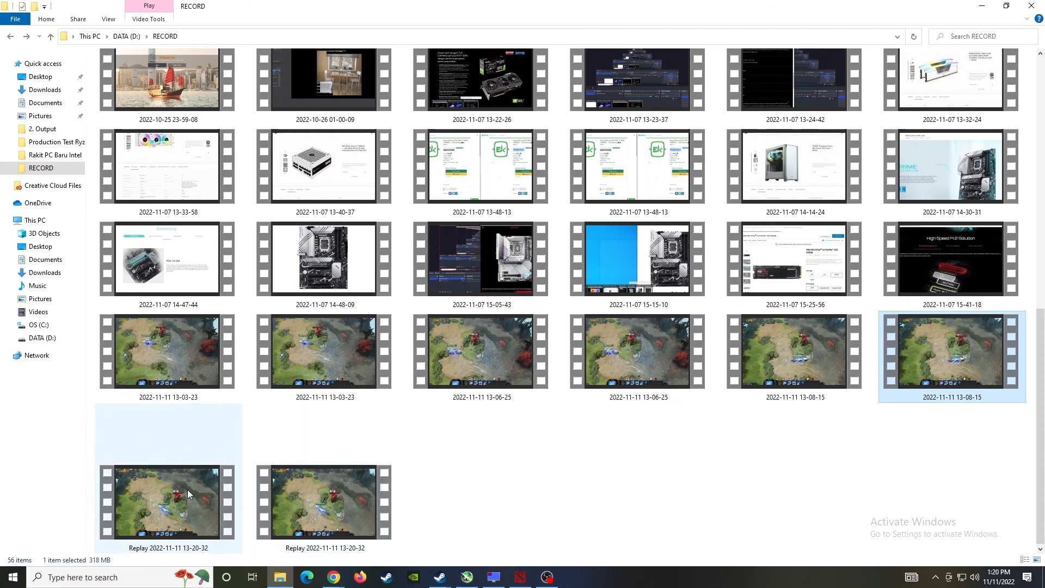
pyautogui.moveTo(187, 493)
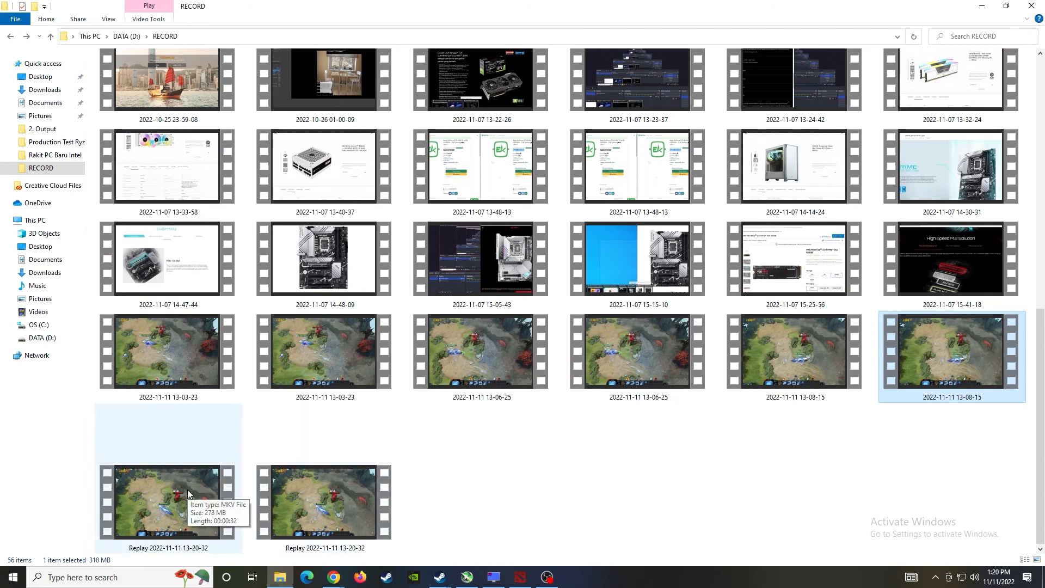
# - View the Replay MP4's details: 32 seconds, 1920×1080, 240 frames/second
pyautogui.rightClick(312, 491)
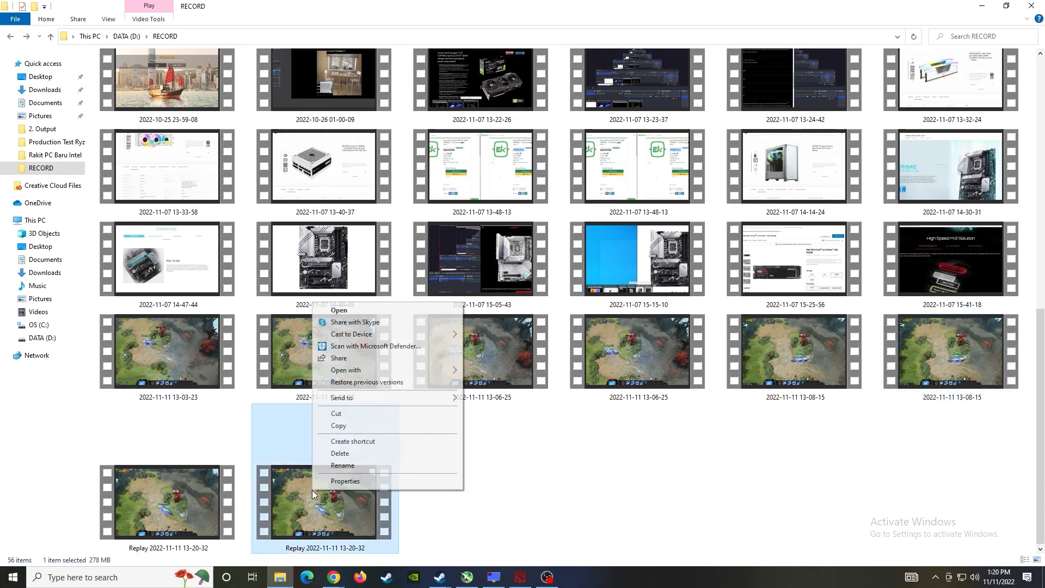
pyautogui.click(350, 482)
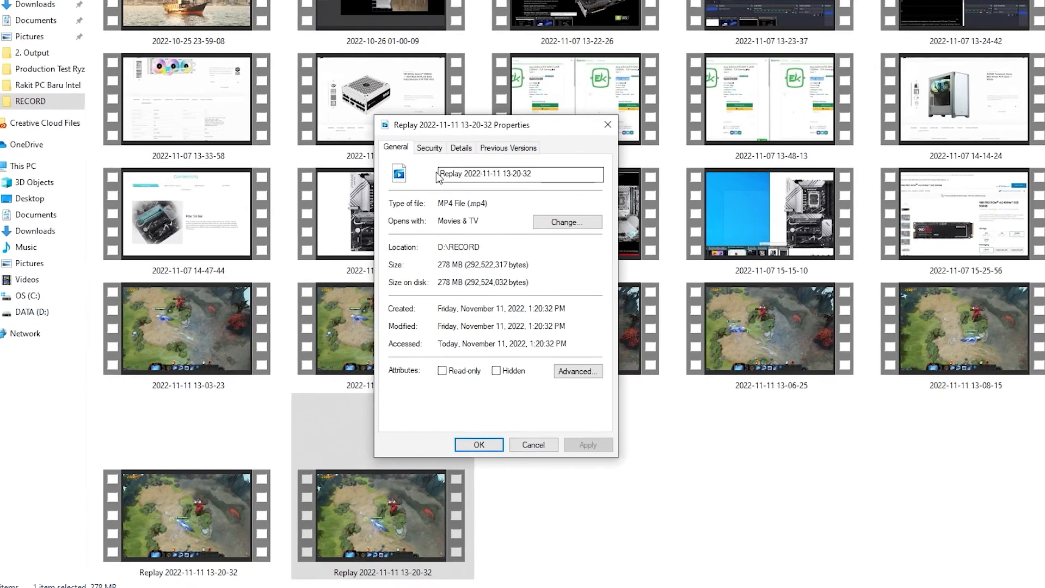
pyautogui.click(388, 311)
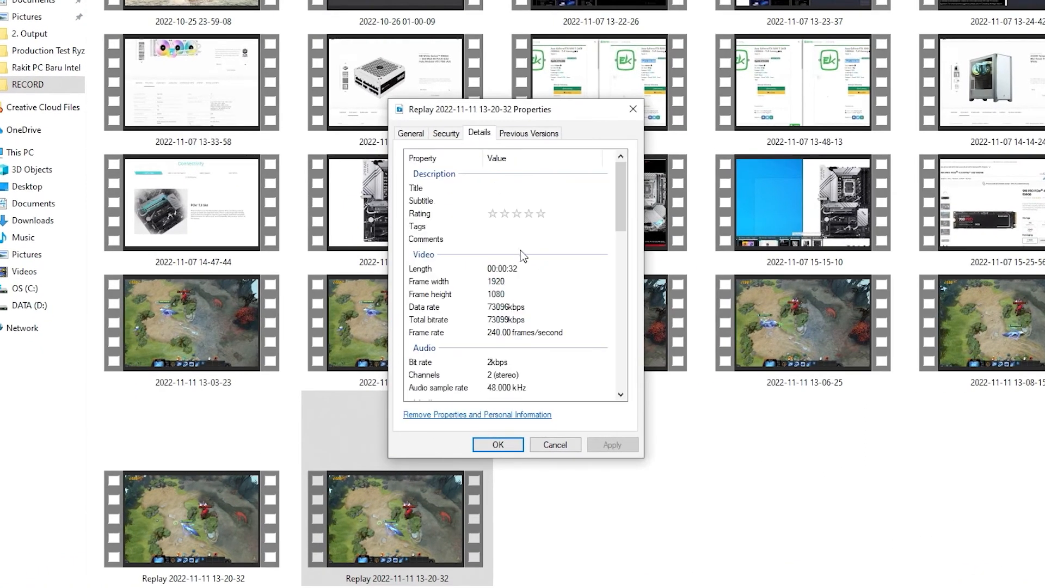